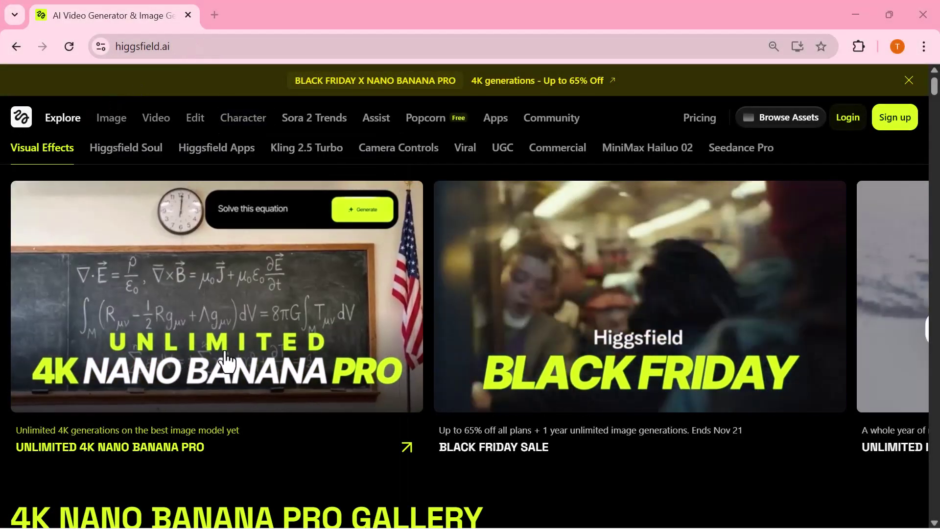
- Browse the Explore page, open the Nano Banana Pro card and dismiss the rollout notice
{"action": "scroll", "coordinate": [283, 353], "scroll_direction": "down", "scroll_amount": 3}
{"action": "scroll", "coordinate": [284, 352], "scroll_direction": "down", "scroll_amount": 3}
{"action": "scroll", "coordinate": [283, 351], "scroll_direction": "down", "scroll_amount": 3}
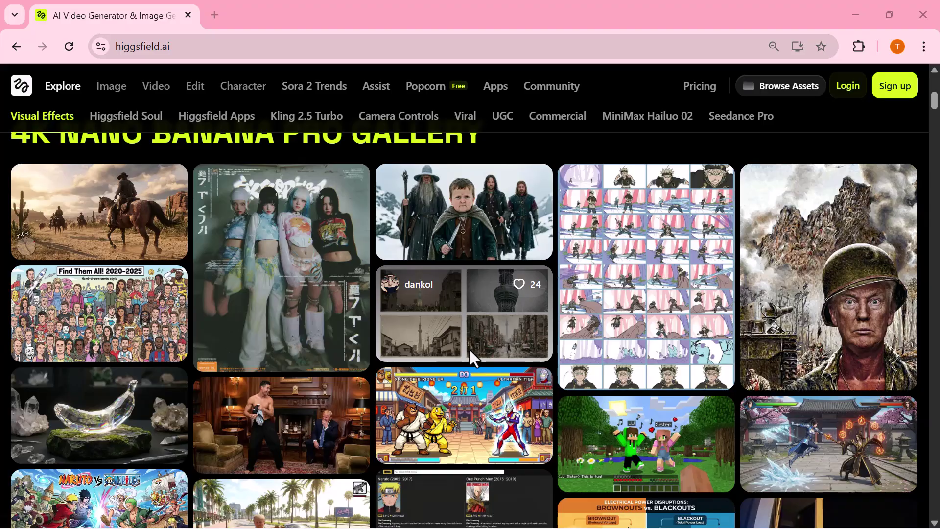
{"action": "scroll", "coordinate": [469, 347], "scroll_direction": "down", "scroll_amount": 3}
{"action": "scroll", "coordinate": [469, 348], "scroll_direction": "down", "scroll_amount": 1}
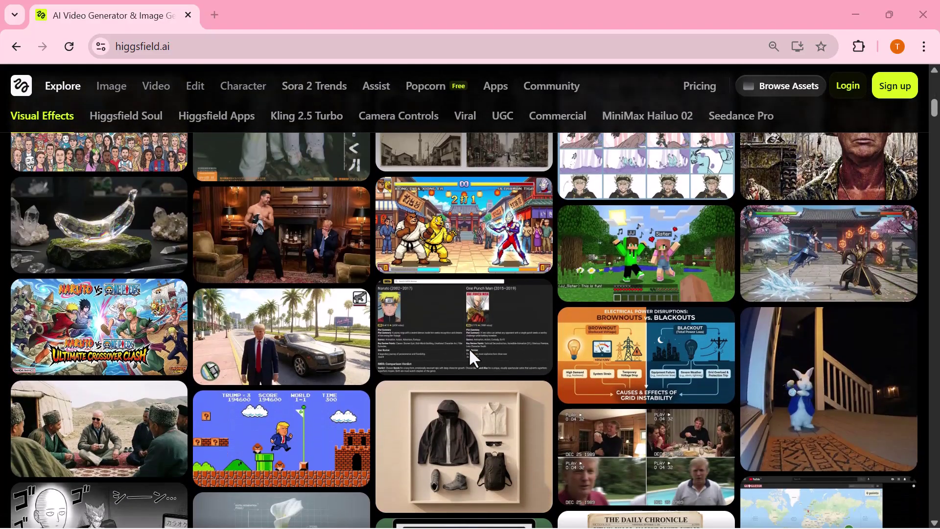
{"action": "scroll", "coordinate": [469, 347], "scroll_direction": "down", "scroll_amount": 6}
{"action": "scroll", "coordinate": [470, 352], "scroll_direction": "down", "scroll_amount": 10}
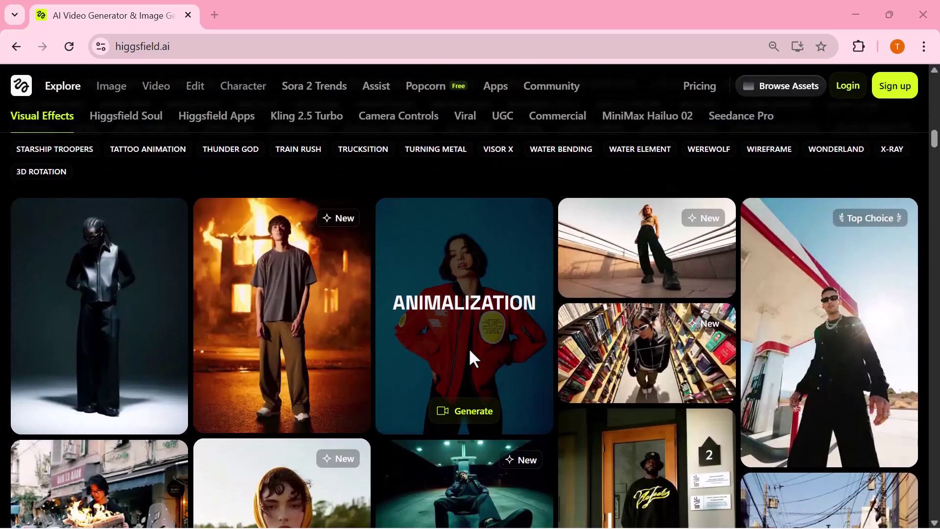
{"action": "scroll", "coordinate": [469, 348], "scroll_direction": "down", "scroll_amount": 8}
{"action": "scroll", "coordinate": [469, 348], "scroll_direction": "down", "scroll_amount": 10}
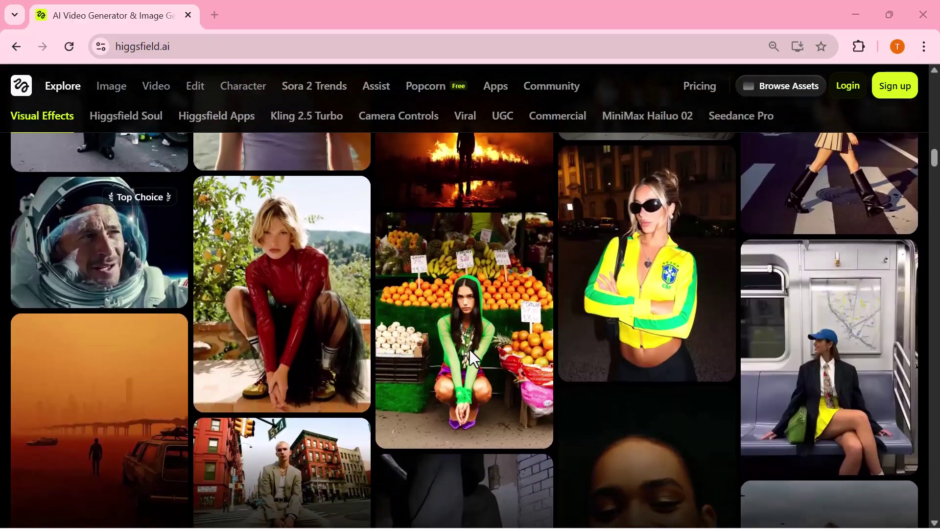
{"action": "scroll", "coordinate": [469, 350], "scroll_direction": "down", "scroll_amount": 6}
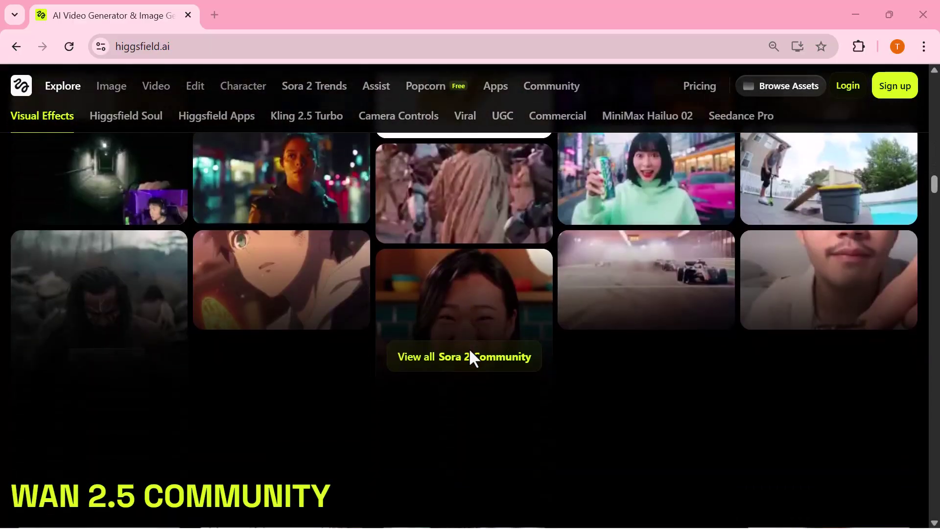
{"action": "scroll", "coordinate": [469, 348], "scroll_direction": "down", "scroll_amount": 3}
{"action": "scroll", "coordinate": [468, 348], "scroll_direction": "down", "scroll_amount": 2}
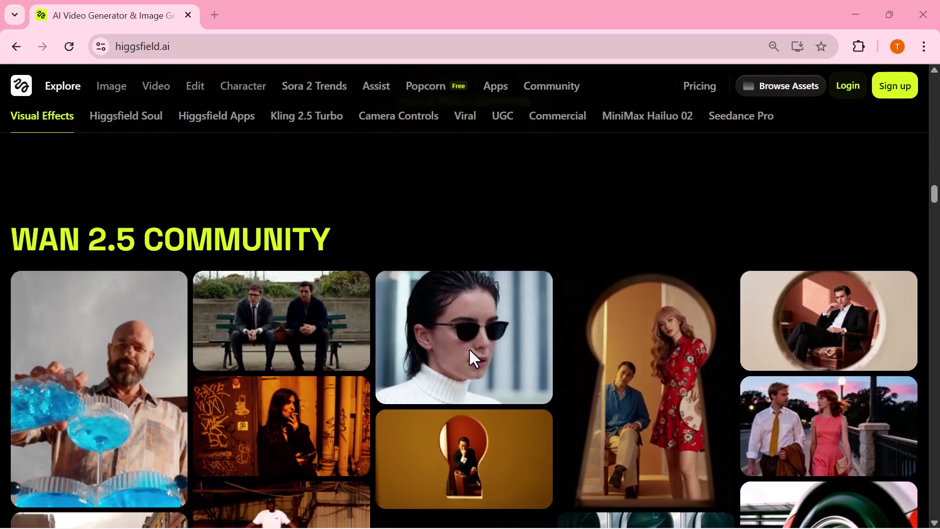
{"action": "scroll", "coordinate": [468, 347], "scroll_direction": "down", "scroll_amount": 6}
{"action": "scroll", "coordinate": [469, 347], "scroll_direction": "down", "scroll_amount": 5}
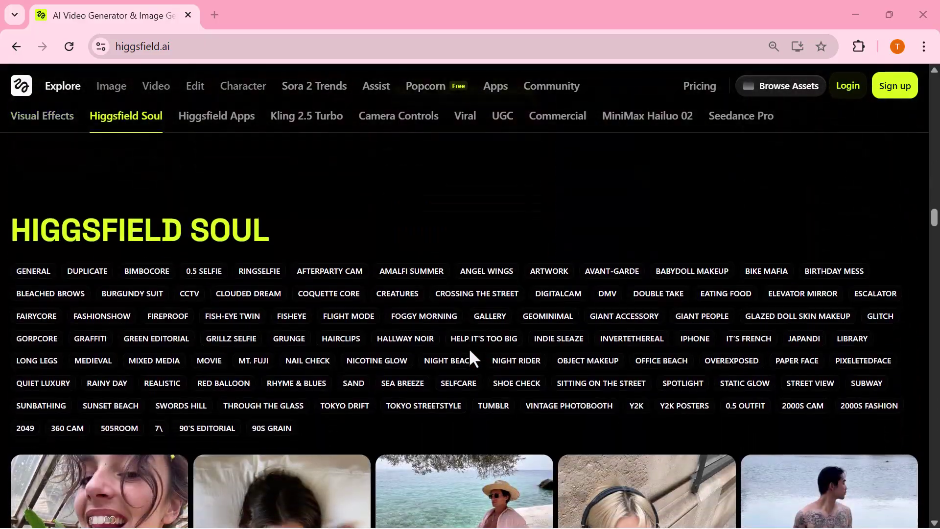
{"action": "scroll", "coordinate": [469, 348], "scroll_direction": "up", "scroll_amount": 15}
{"action": "scroll", "coordinate": [468, 348], "scroll_direction": "up", "scroll_amount": 20}
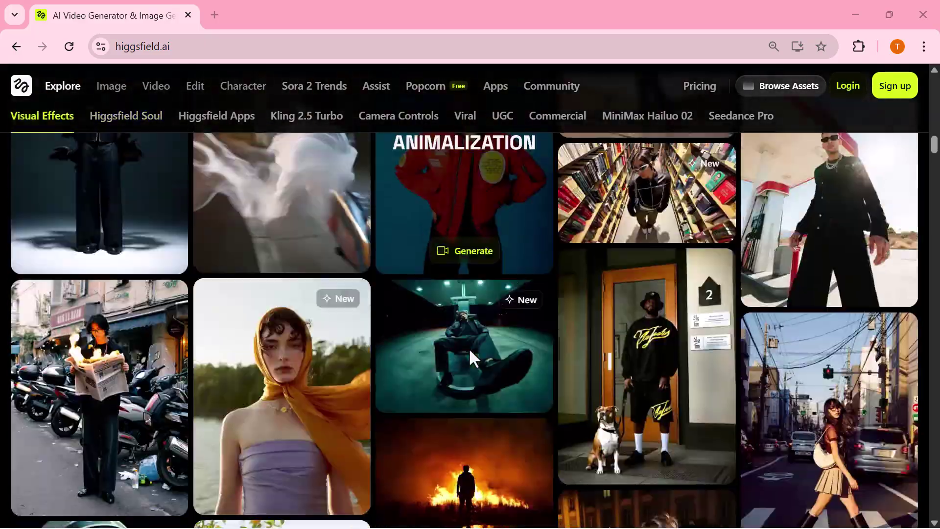
{"action": "scroll", "coordinate": [469, 348], "scroll_direction": "up", "scroll_amount": 4}
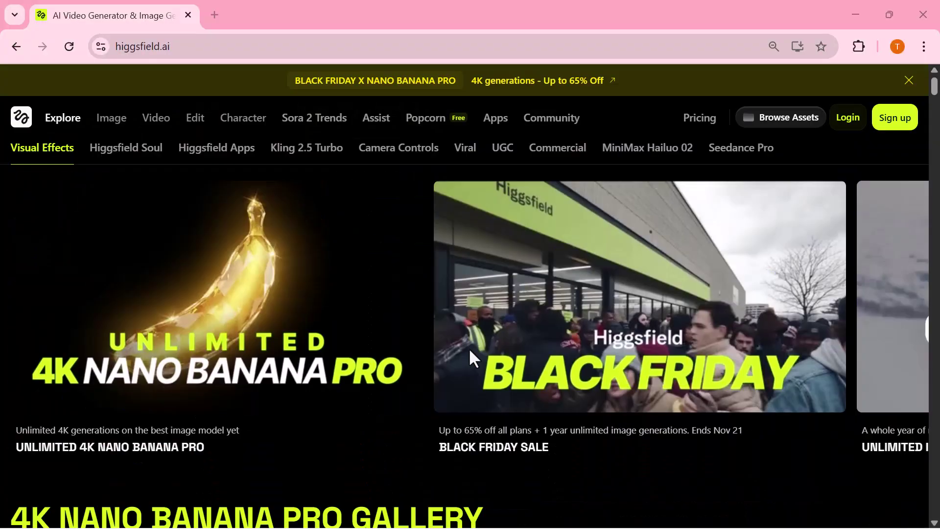
{"action": "left_click", "coordinate": [240, 287]}
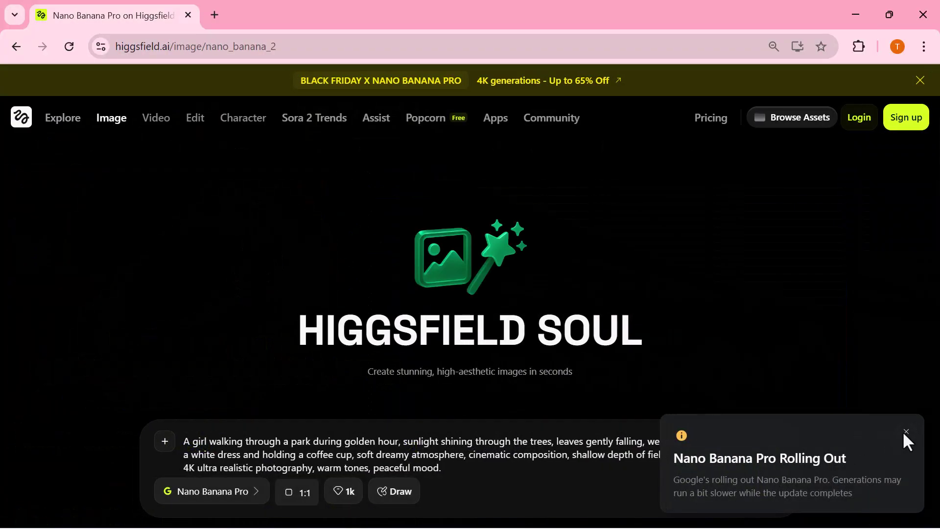
{"action": "left_click", "coordinate": [906, 432]}
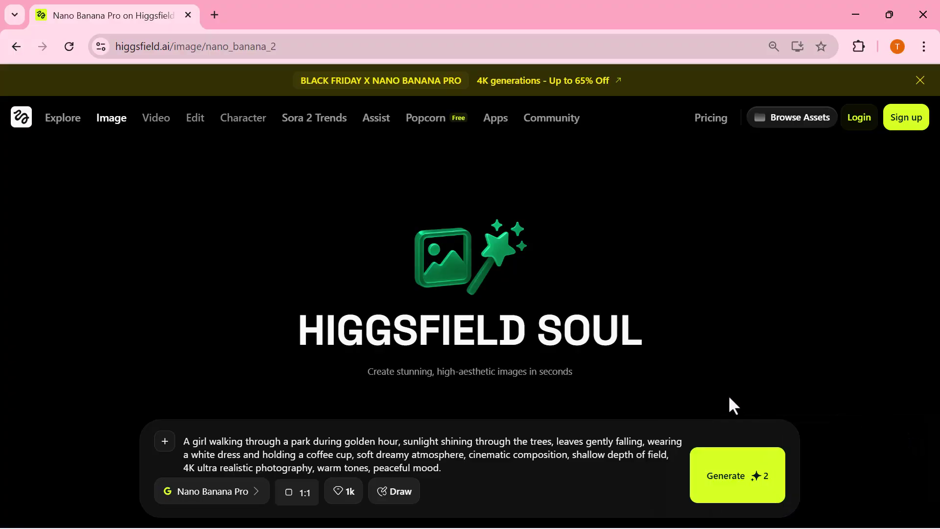
- Scroll through the Nano Banana 2 intro page to review its content
{"action": "scroll", "coordinate": [492, 254], "scroll_direction": "down", "scroll_amount": 3}
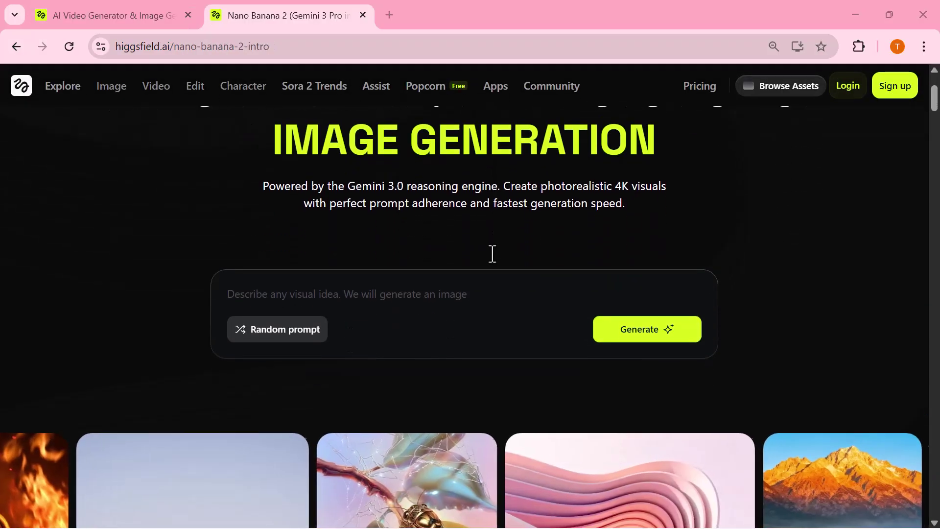
{"action": "scroll", "coordinate": [492, 253], "scroll_direction": "down", "scroll_amount": 5}
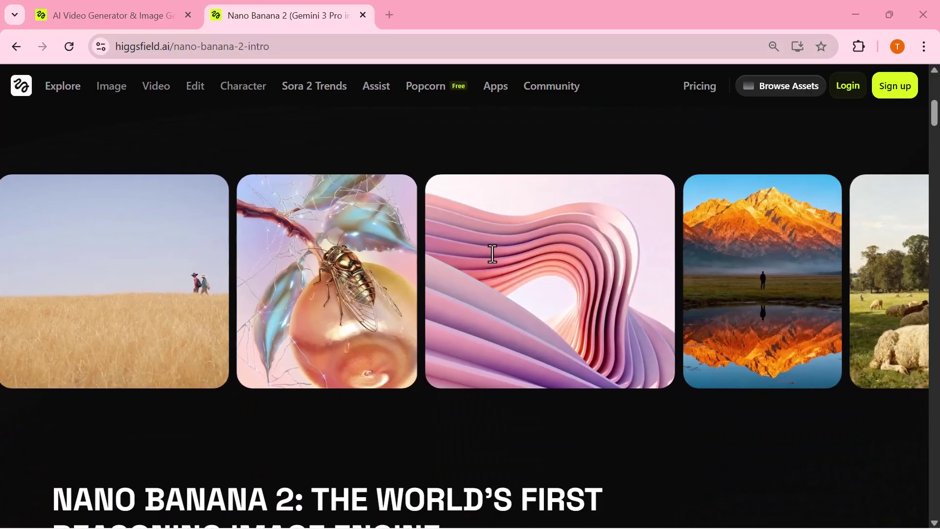
{"action": "scroll", "coordinate": [492, 253], "scroll_direction": "down", "scroll_amount": 2}
{"action": "scroll", "coordinate": [492, 254], "scroll_direction": "down", "scroll_amount": 3}
{"action": "scroll", "coordinate": [493, 254], "scroll_direction": "down", "scroll_amount": 5}
{"action": "scroll", "coordinate": [493, 253], "scroll_direction": "down", "scroll_amount": 4}
{"action": "scroll", "coordinate": [492, 254], "scroll_direction": "down", "scroll_amount": 1}
{"action": "scroll", "coordinate": [492, 254], "scroll_direction": "down", "scroll_amount": 7}
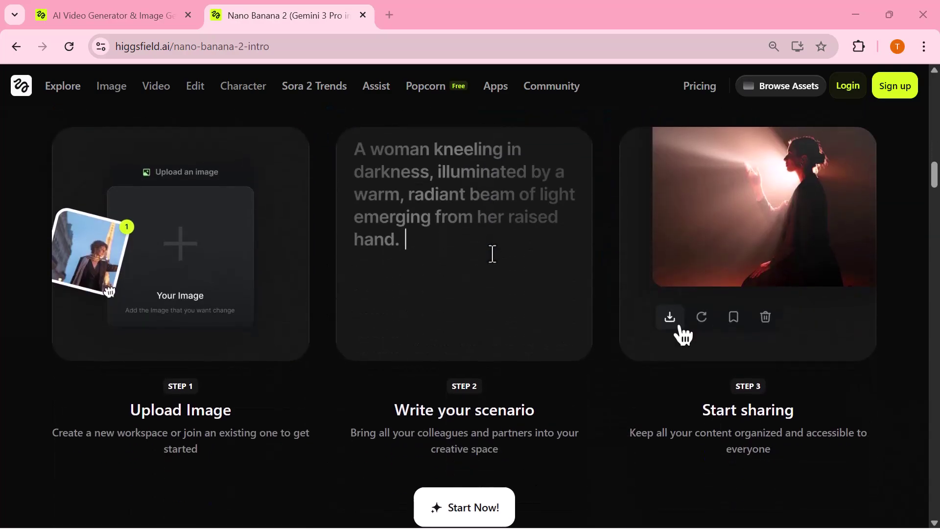
{"action": "scroll", "coordinate": [492, 253], "scroll_direction": "down", "scroll_amount": 10}
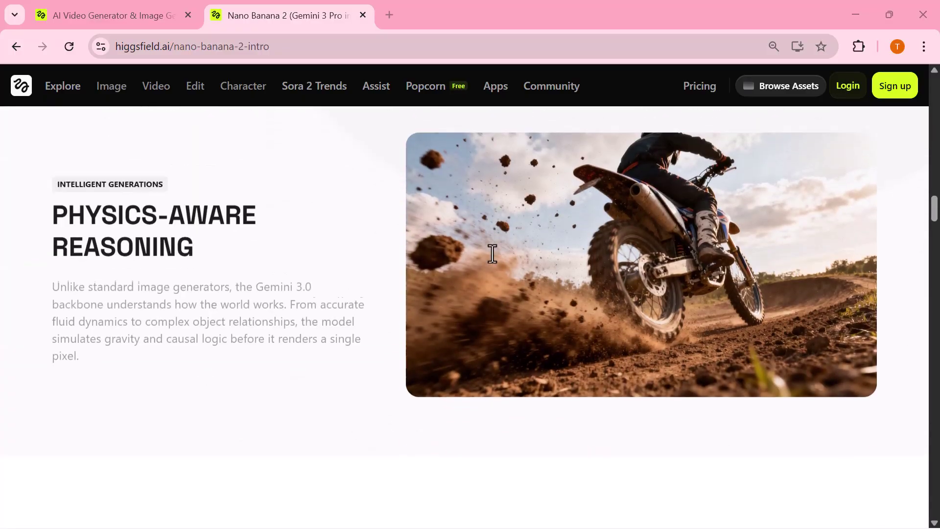
{"action": "scroll", "coordinate": [492, 254], "scroll_direction": "down", "scroll_amount": 7}
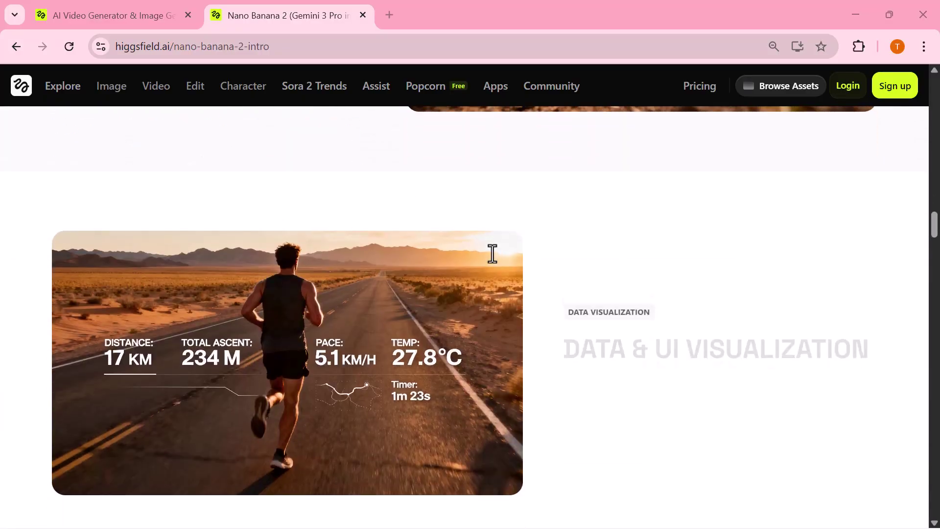
{"action": "scroll", "coordinate": [492, 254], "scroll_direction": "down", "scroll_amount": 4}
{"action": "scroll", "coordinate": [492, 254], "scroll_direction": "down", "scroll_amount": 20}
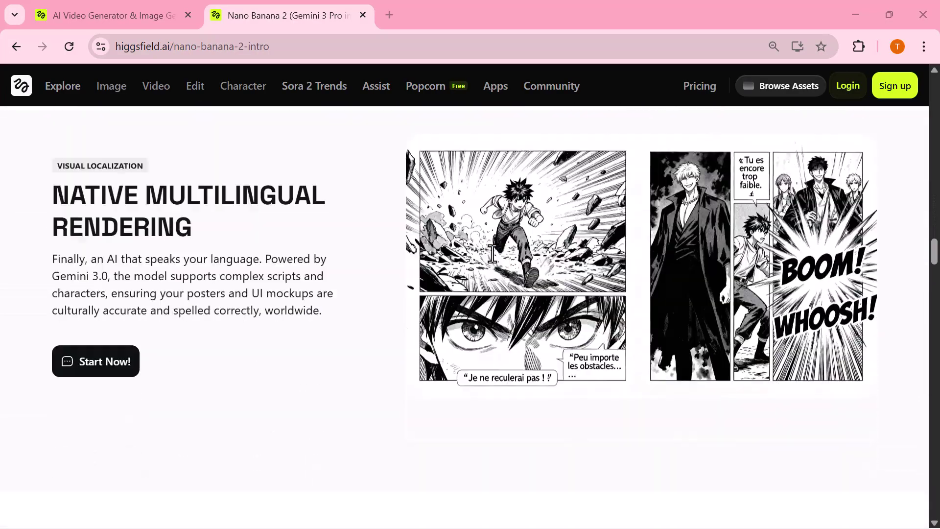
{"action": "scroll", "coordinate": [492, 253], "scroll_direction": "down", "scroll_amount": 3}
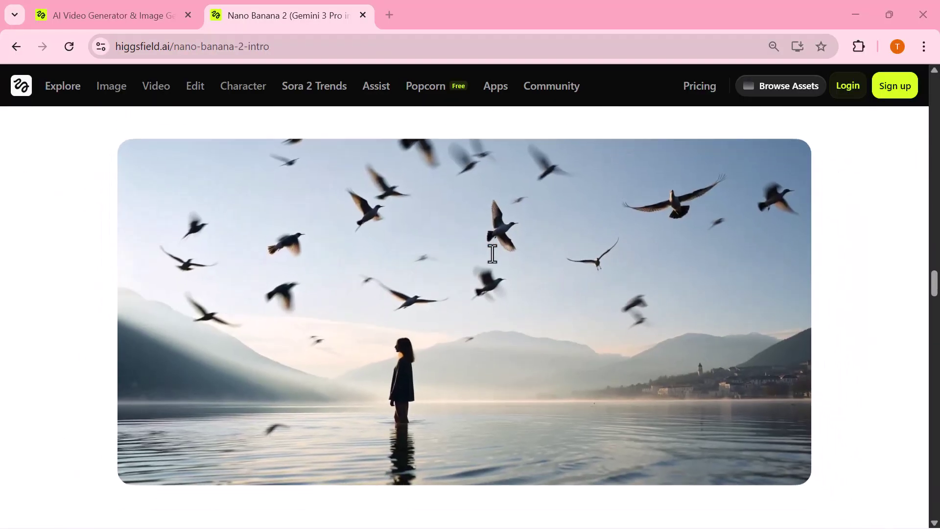
{"action": "scroll", "coordinate": [492, 254], "scroll_direction": "up", "scroll_amount": 1}
{"action": "scroll", "coordinate": [492, 254], "scroll_direction": "down", "scroll_amount": 6}
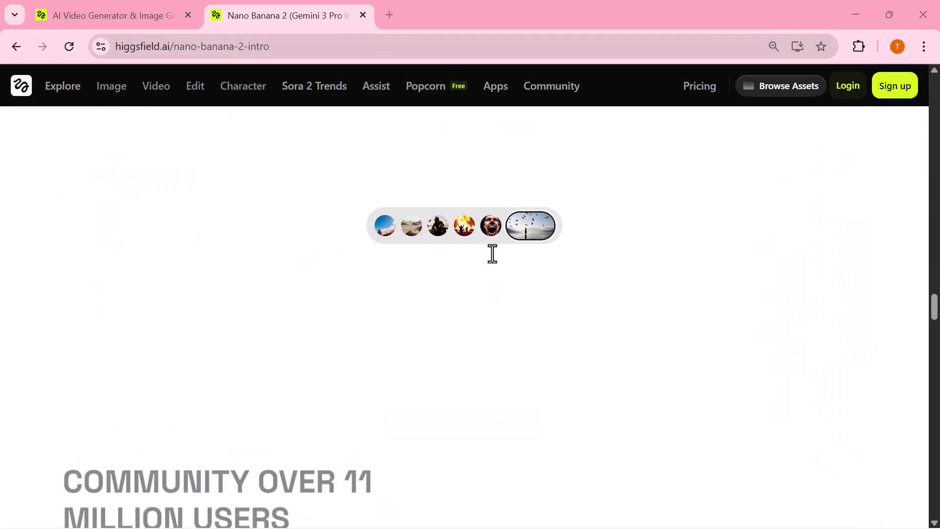
{"action": "scroll", "coordinate": [492, 254], "scroll_direction": "up", "scroll_amount": 5}
{"action": "scroll", "coordinate": [492, 254], "scroll_direction": "up", "scroll_amount": 20}
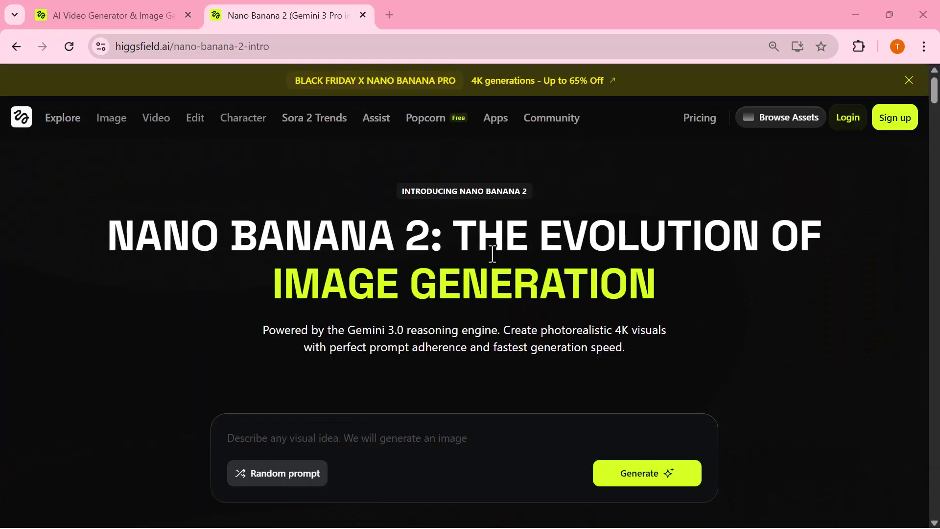
- Sign in to the account and open Nano Banana Pro from the Unlimited 4K banner
{"action": "left_click", "coordinate": [896, 121]}
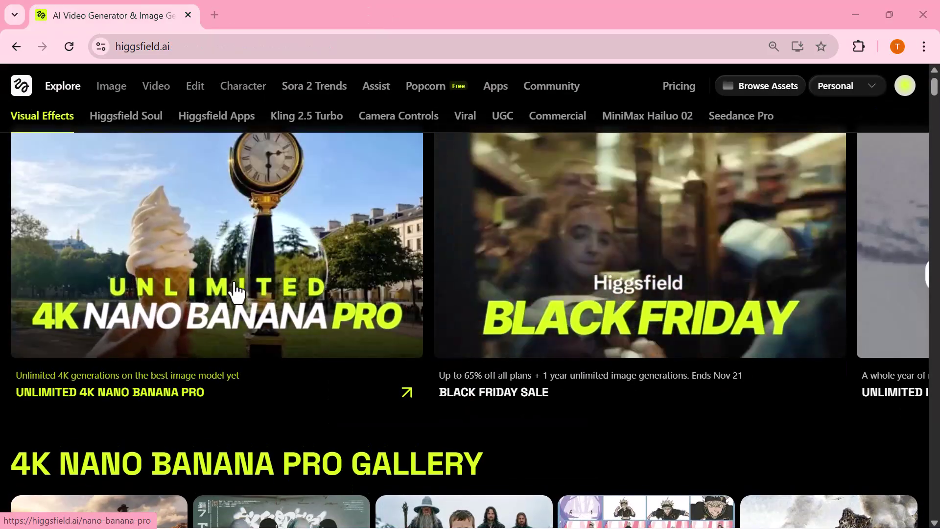
{"action": "left_click", "coordinate": [240, 264]}
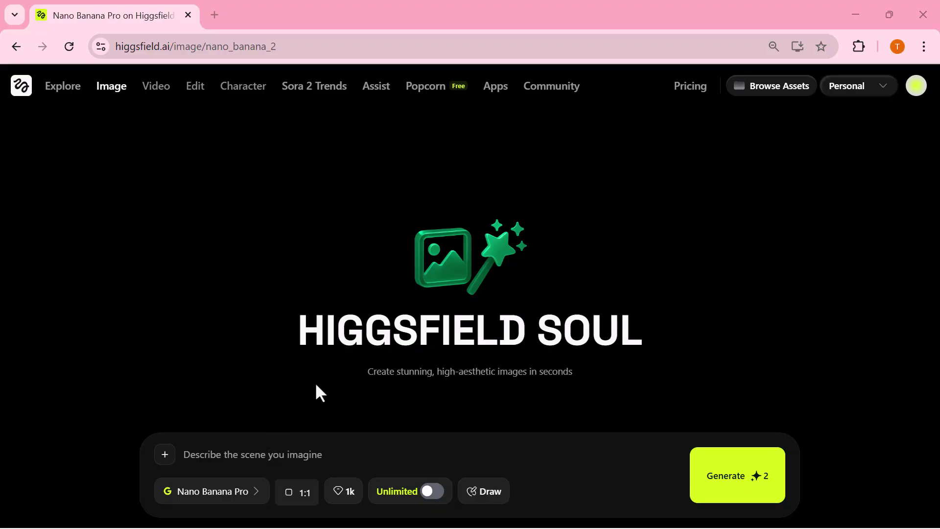
{"action": "left_click", "coordinate": [255, 495]}
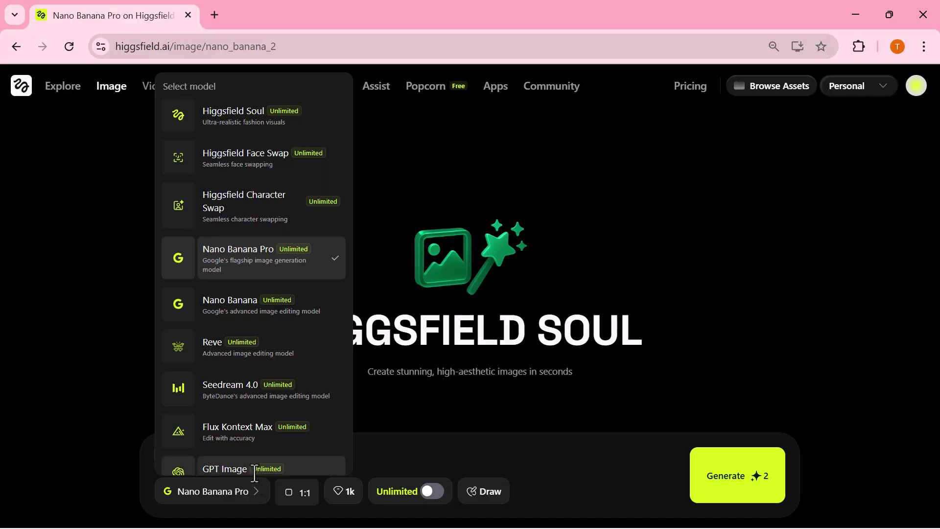
{"action": "left_click", "coordinate": [262, 248]}
{"action": "left_click", "coordinate": [303, 495]}
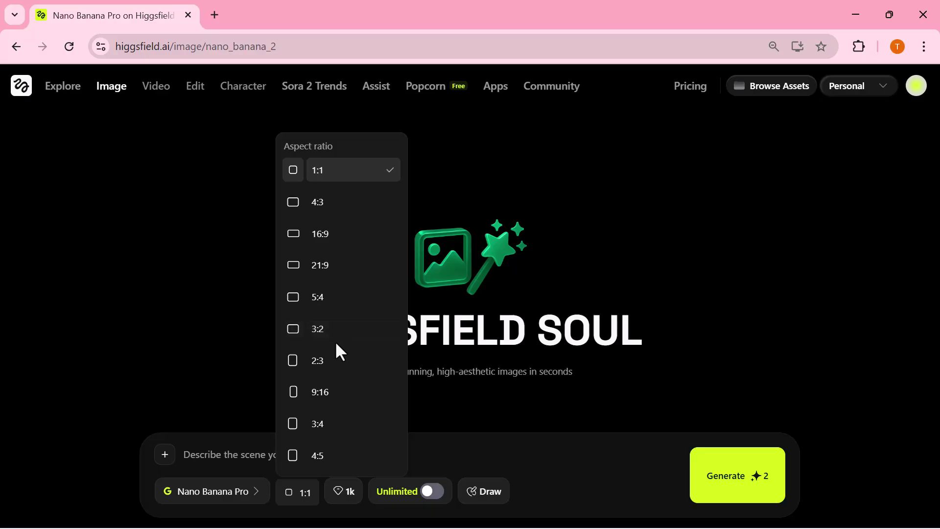
{"action": "left_click", "coordinate": [418, 486]}
{"action": "left_click", "coordinate": [432, 491]}
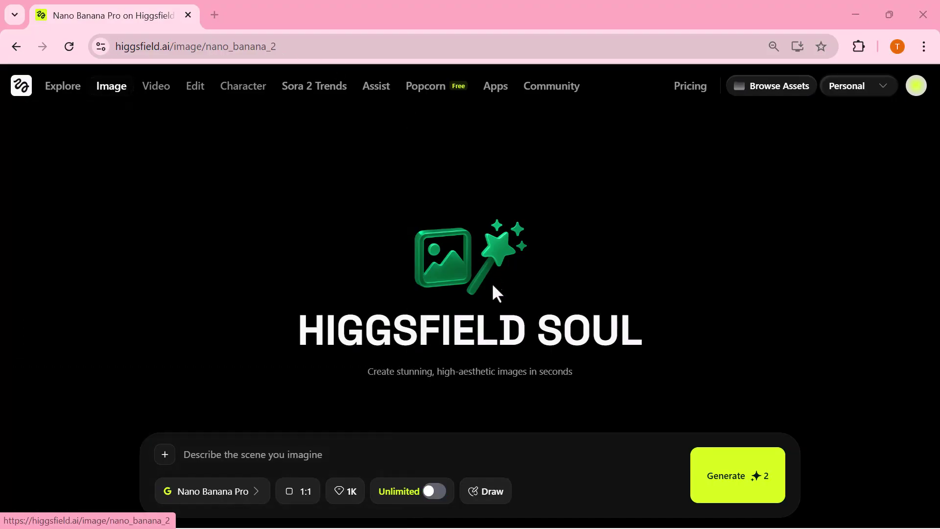
- Generate a 1:1 Nano Banana Pro image from the pasted McDonald's counter prompt with Unlimited on
{"action": "left_click", "coordinate": [261, 452]}
{"action": "type", "text": "High-quality realistic photo of Donald Trump in a McDonald's crew uniform with visor and name tag, smiling as he takes an order from a woman at the register, with staff working in the modern kitchen behind him."}
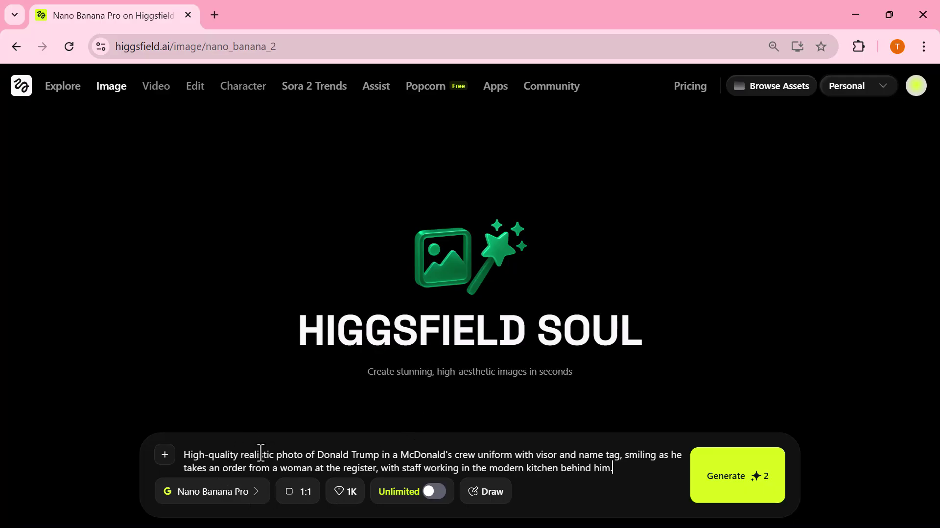
{"action": "left_click", "coordinate": [257, 495]}
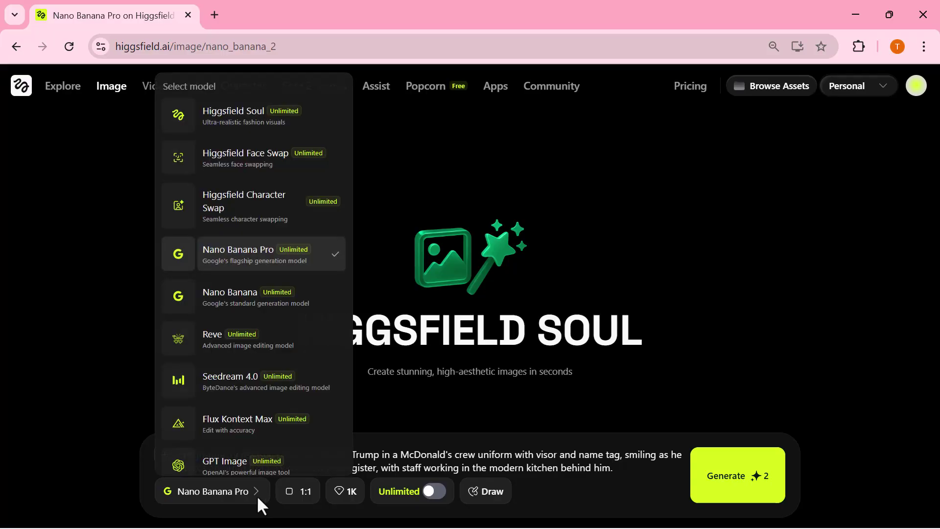
{"action": "left_click", "coordinate": [293, 491]}
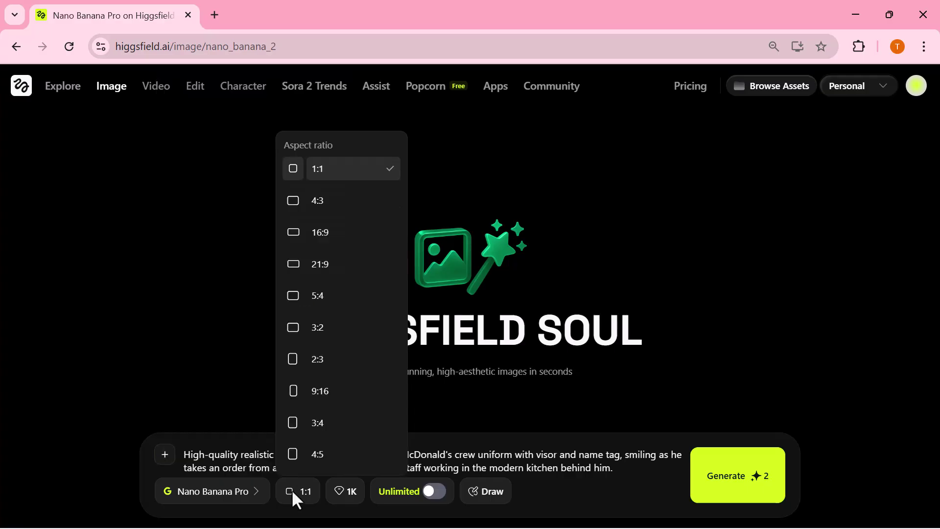
{"action": "left_click", "coordinate": [292, 490]}
{"action": "left_click", "coordinate": [434, 491]}
{"action": "left_click", "coordinate": [748, 479]}
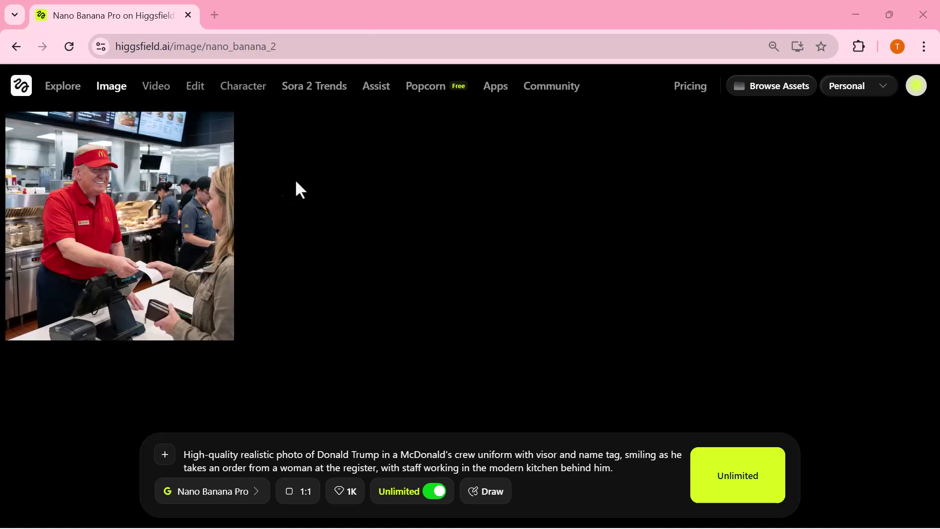
- Open the McDonald's counter image's job page and zoom it in and out
{"action": "left_click", "coordinate": [140, 253]}
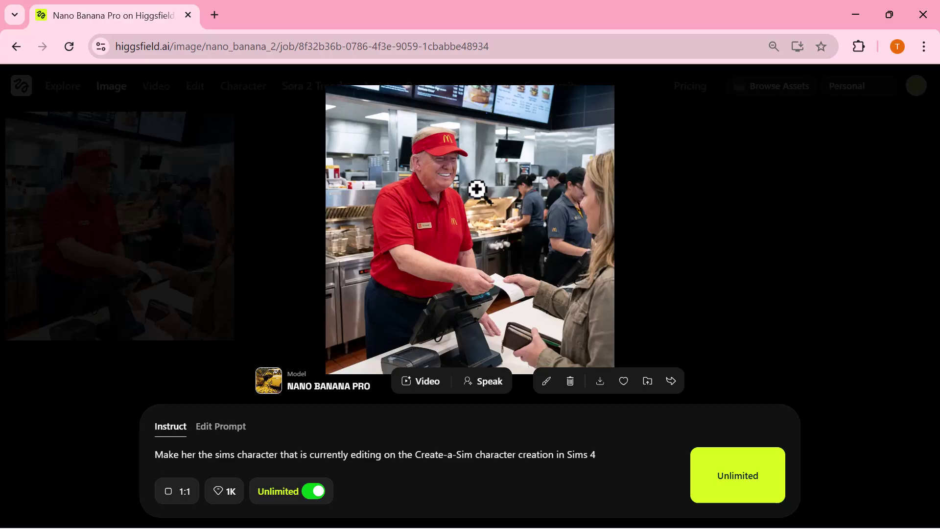
{"action": "left_click", "coordinate": [460, 220]}
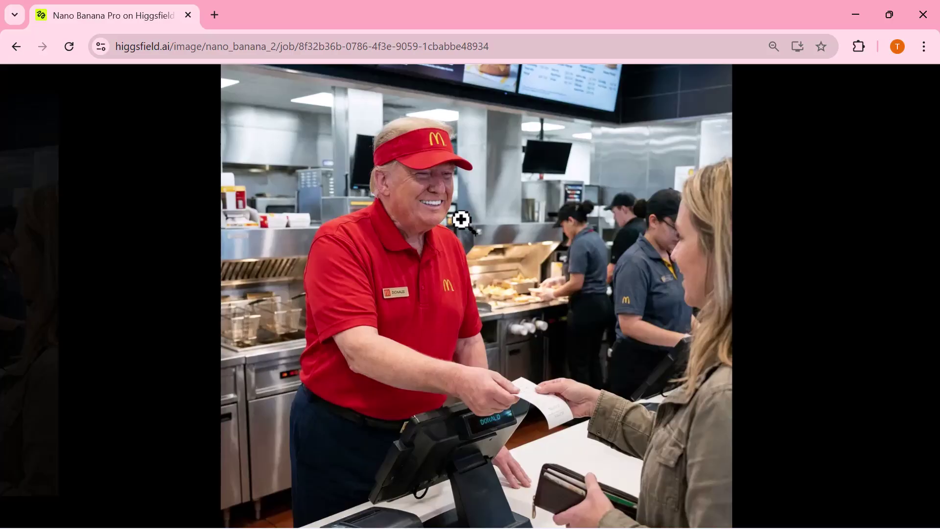
{"action": "left_click", "coordinate": [461, 220]}
{"action": "left_click", "coordinate": [460, 220]}
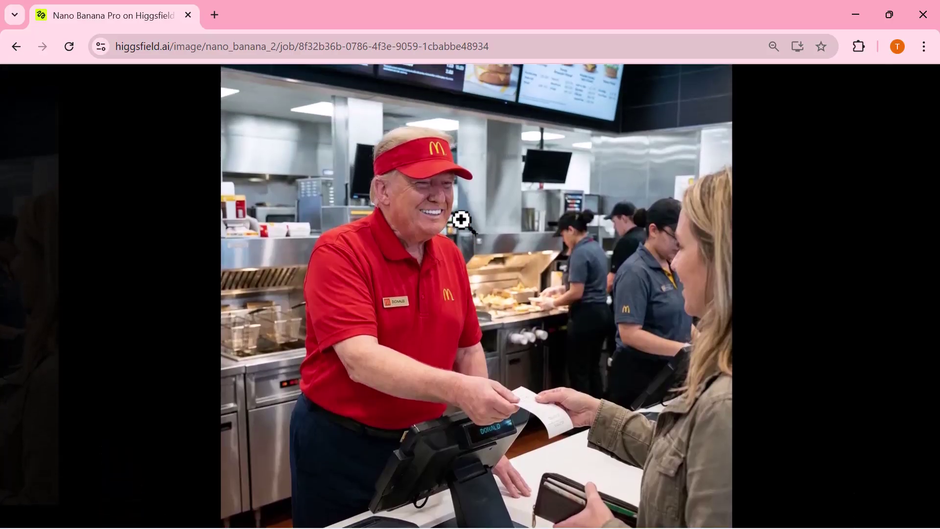
{"action": "scroll", "coordinate": [460, 220], "scroll_direction": "up", "scroll_amount": 1}
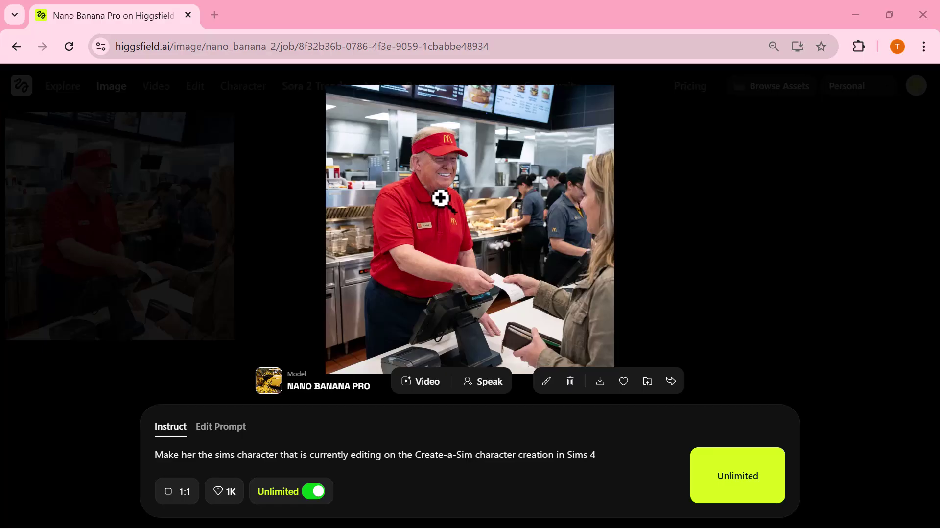
- Send the McDonald's counter image to the video generator as the start frame via Animate > Video
{"action": "left_click", "coordinate": [263, 175]}
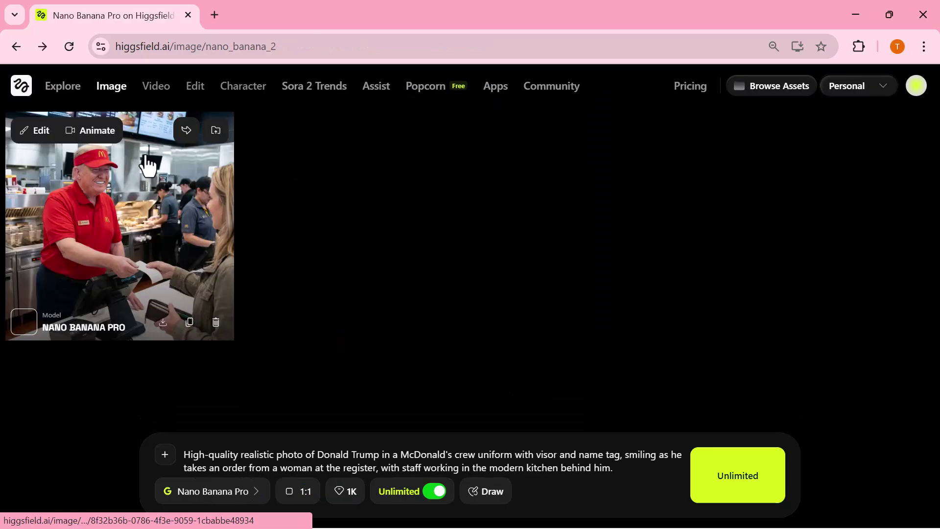
{"action": "left_click", "coordinate": [90, 133]}
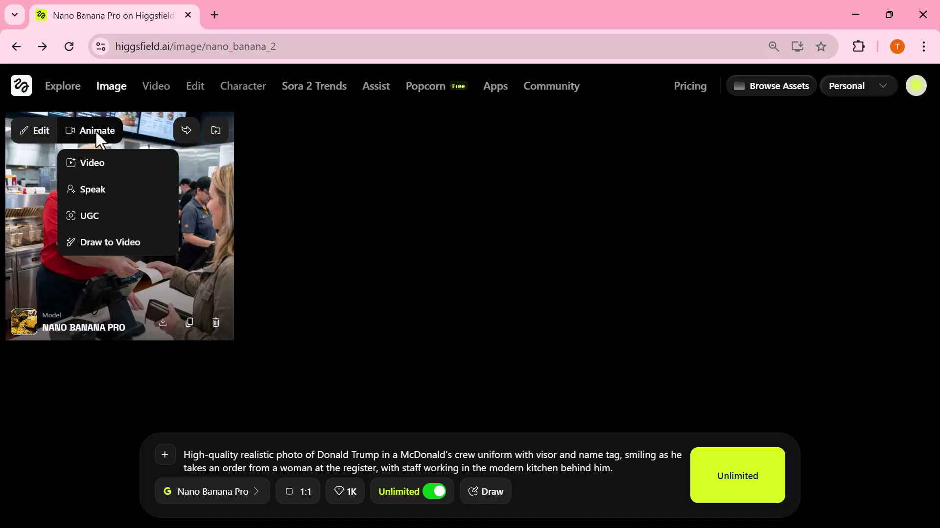
{"action": "left_click", "coordinate": [89, 165]}
{"action": "scroll", "coordinate": [78, 284], "scroll_direction": "up", "scroll_amount": 10}
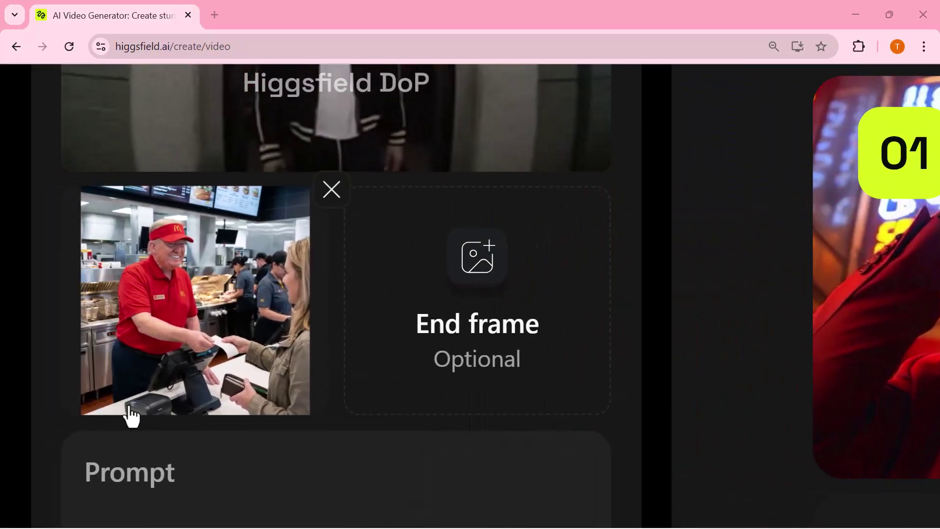
{"action": "scroll", "coordinate": [125, 400], "scroll_direction": "down", "scroll_amount": 10}
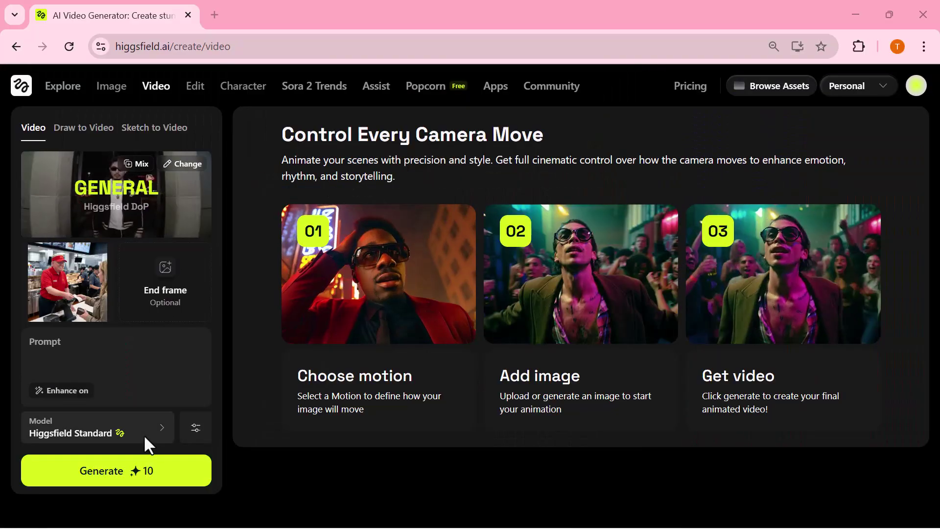
- Generate the 5-second McDonald's counter video and watch it, including a fullscreen replay
{"action": "left_click", "coordinate": [131, 472]}
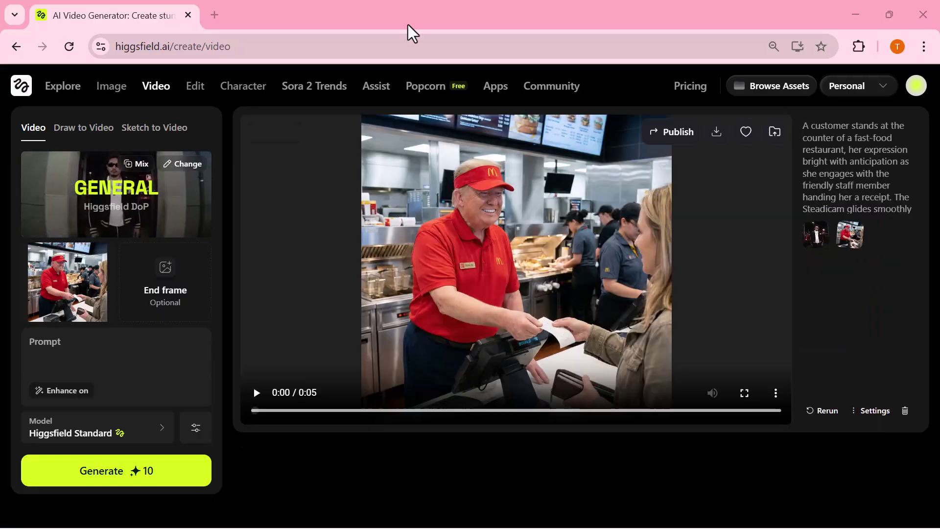
{"action": "left_click", "coordinate": [255, 396]}
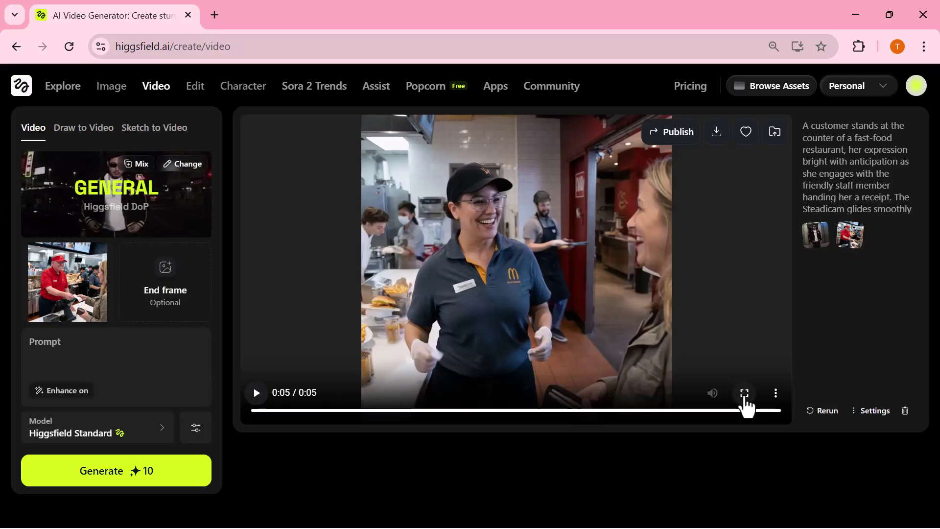
{"action": "left_click", "coordinate": [744, 395]}
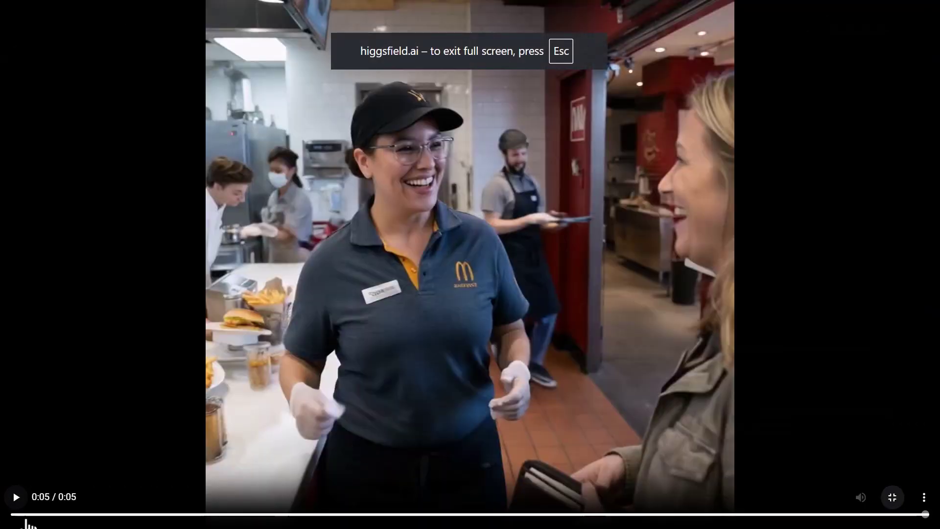
{"action": "left_click", "coordinate": [16, 504]}
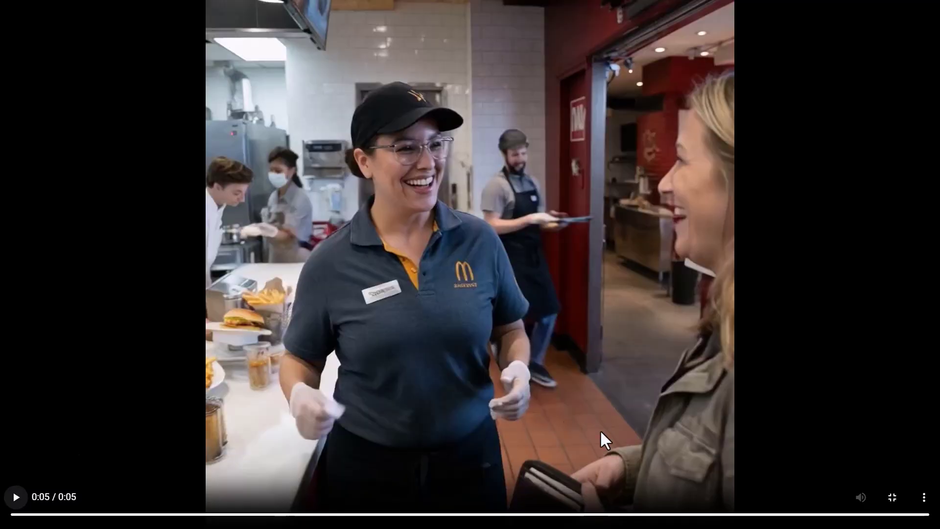
{"action": "left_click", "coordinate": [892, 497]}
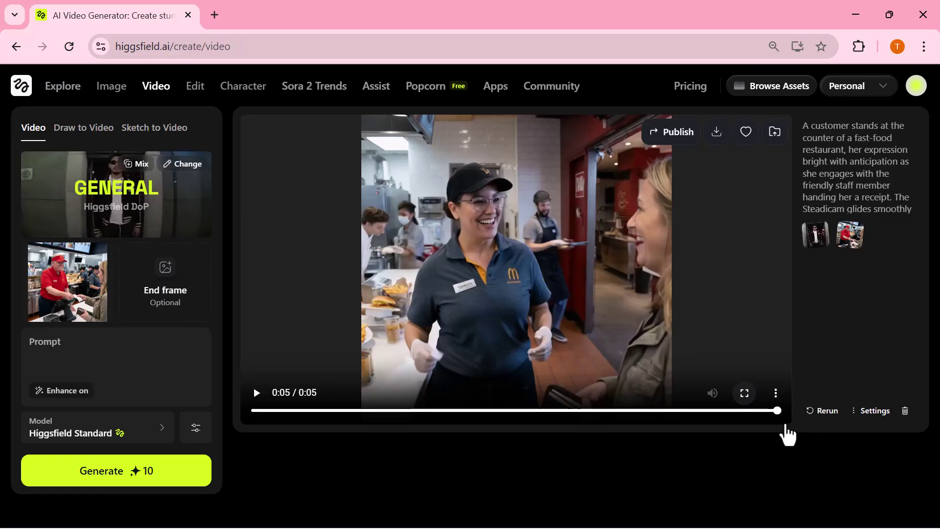
{"action": "left_click", "coordinate": [777, 395]}
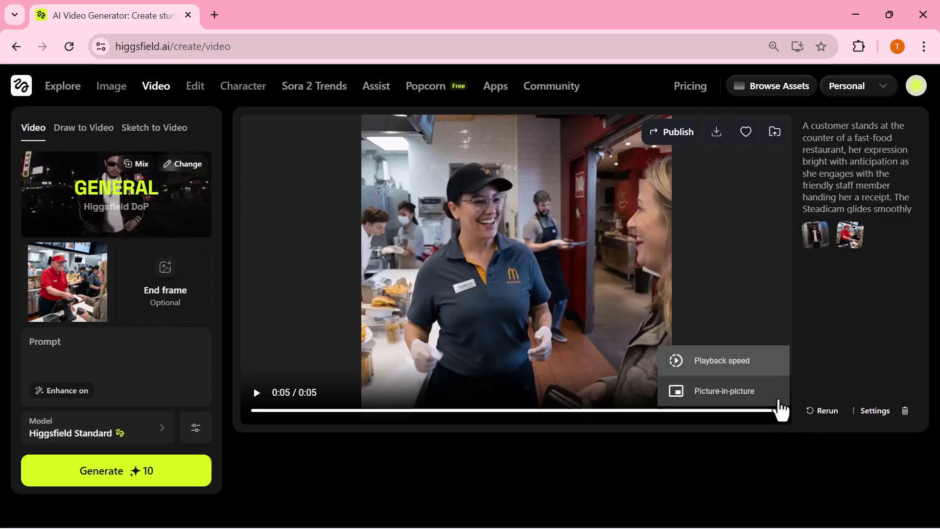
{"action": "left_click", "coordinate": [748, 298]}
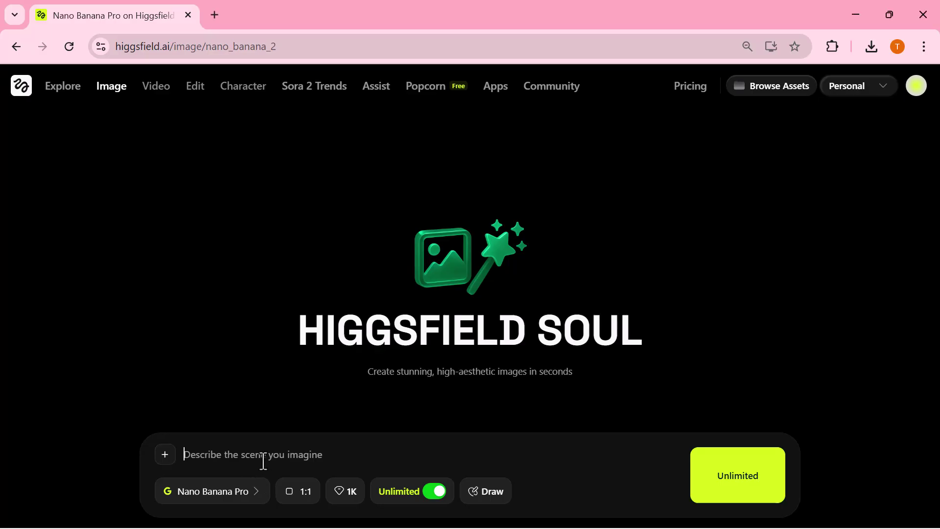
- Generate a Nano Banana Pro image from the pasted red-jersey footballer stadium prompt
{"action": "type", "text": "Cristiano Ronaldo in a red jersey with a gold medal lifts a silver bust of Vladimir Putin holding a globe, standing on a confetti-covered pitch, with celebrating Russian players and a full stadium behind him."}
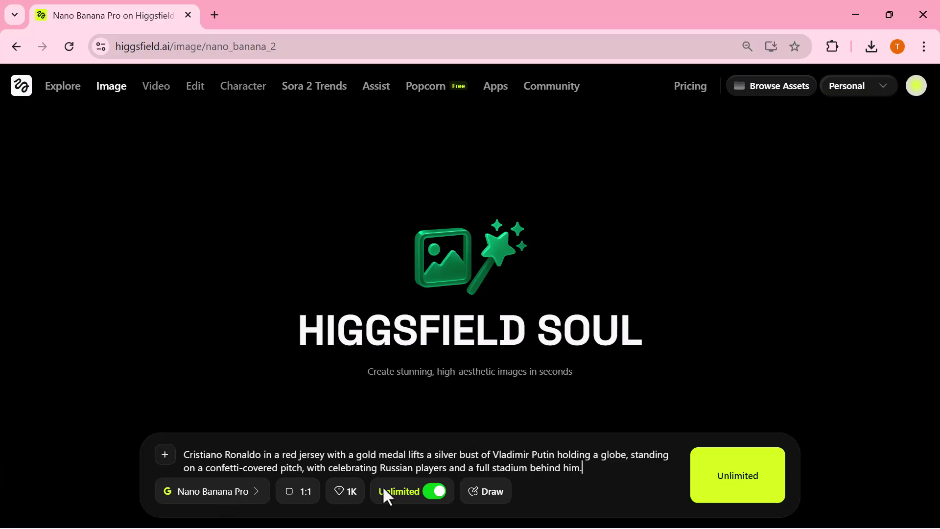
{"action": "left_click", "coordinate": [750, 477]}
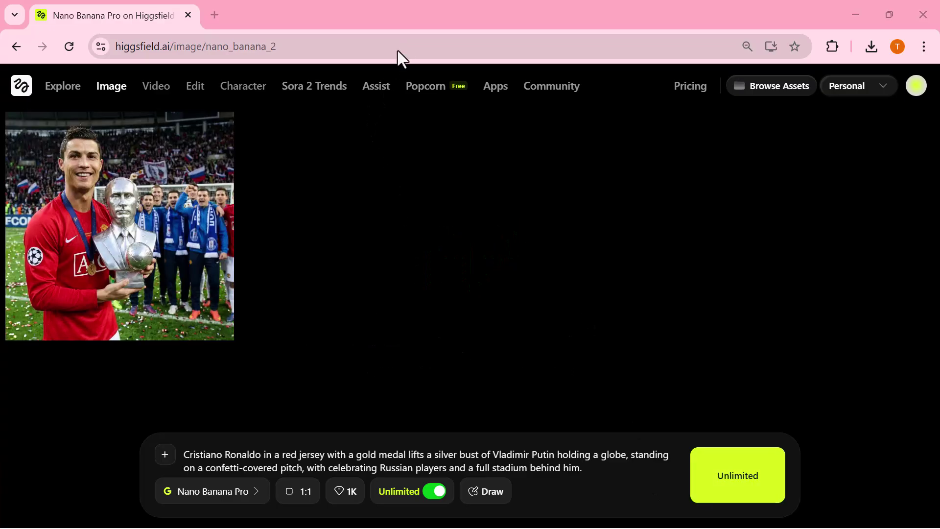
{"action": "mouse_move", "coordinate": [147, 186]}
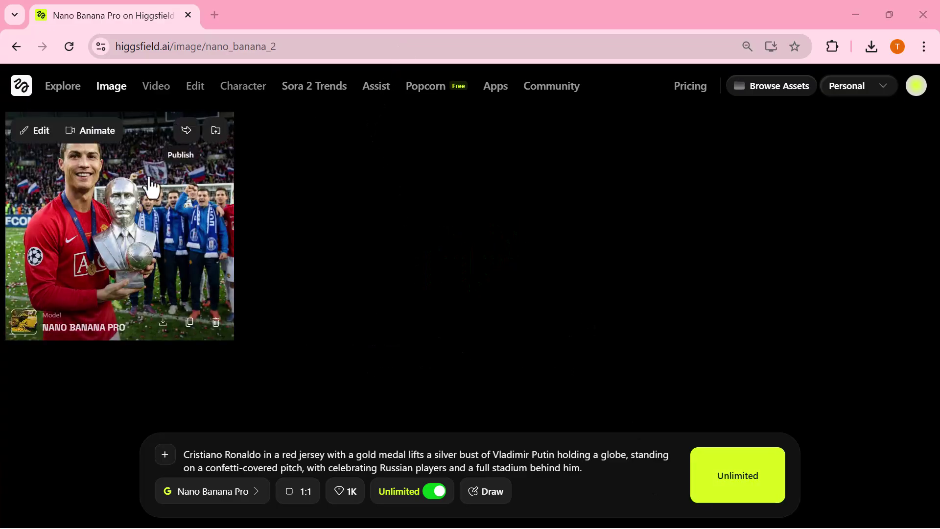
- Open the stadium trophy image on its job page and look it over
{"action": "left_click", "coordinate": [123, 233]}
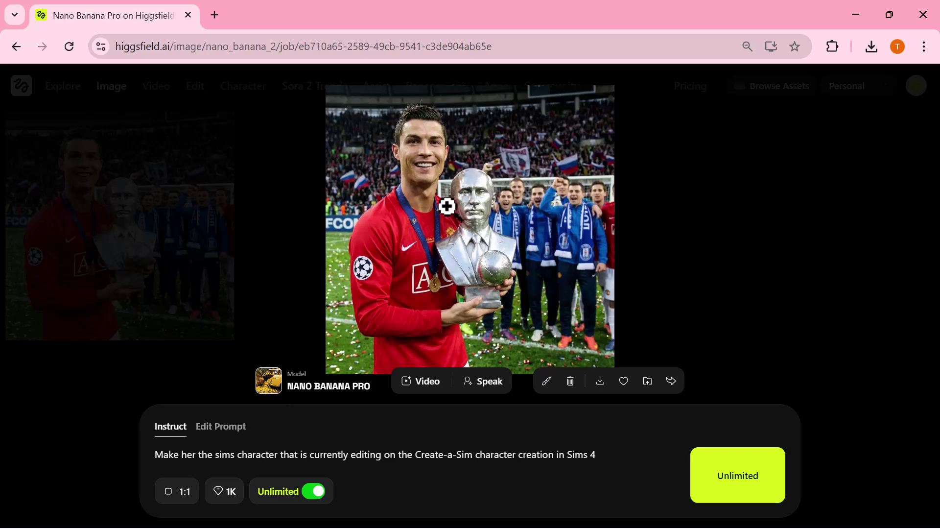
{"action": "scroll", "coordinate": [447, 205], "scroll_direction": "up", "scroll_amount": 5}
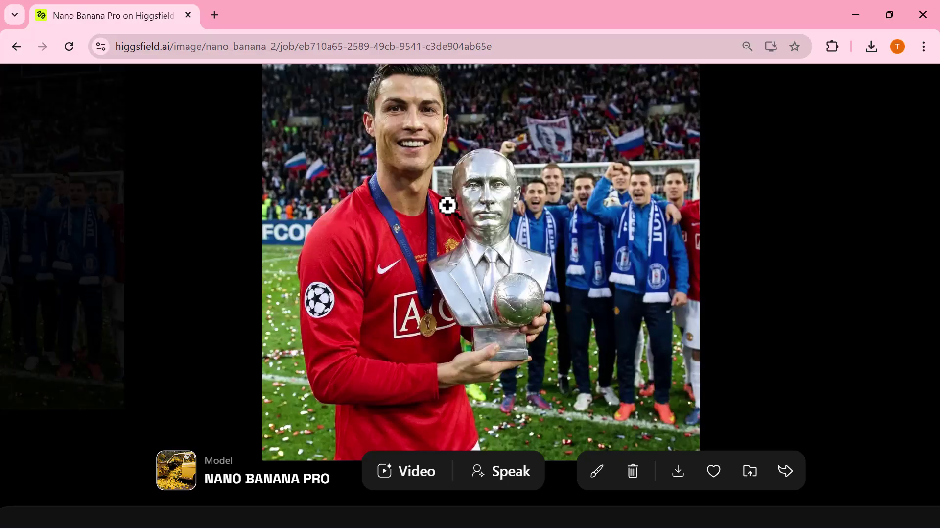
{"action": "scroll", "coordinate": [447, 205], "scroll_direction": "down", "scroll_amount": 5}
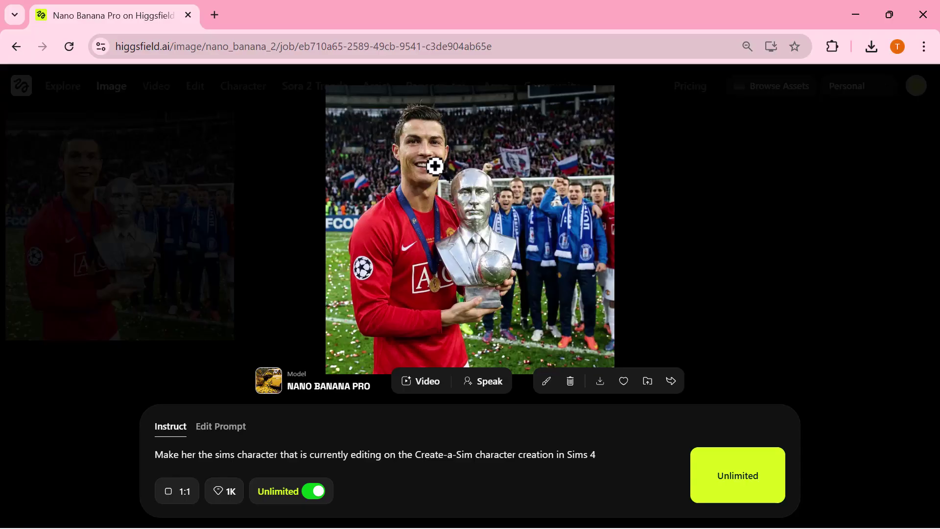
{"action": "scroll", "coordinate": [423, 202], "scroll_direction": "up", "scroll_amount": 5}
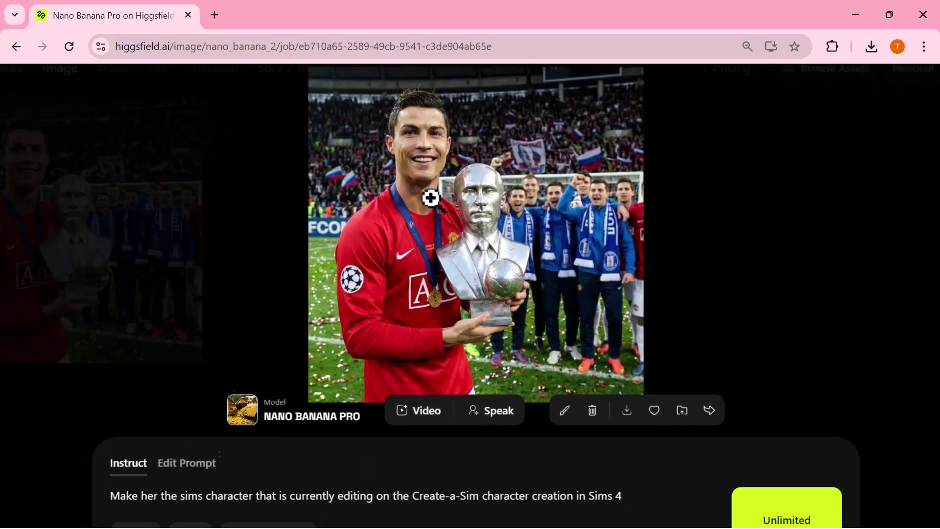
{"action": "scroll", "coordinate": [431, 198], "scroll_direction": "up", "scroll_amount": 2}
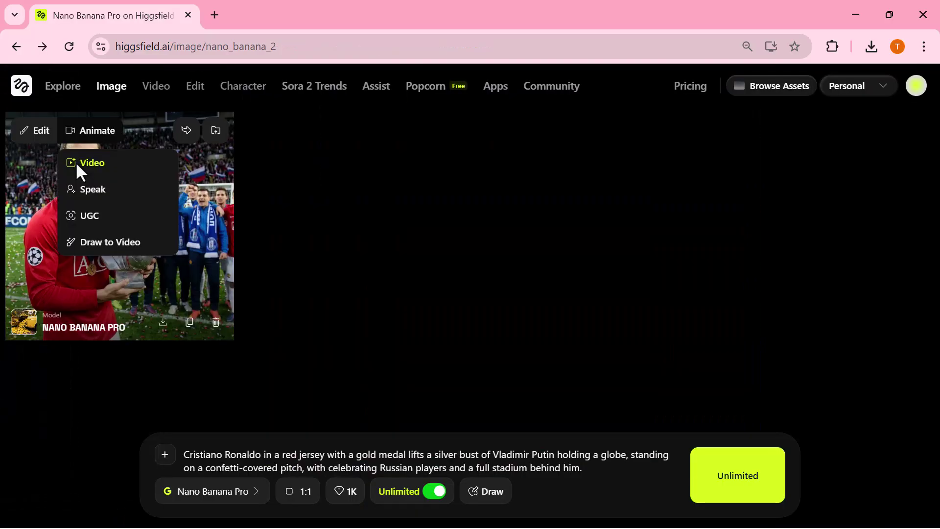
- Load the stadium image as a video start frame and generate with Higgsfield Standard
{"action": "left_click", "coordinate": [76, 162]}
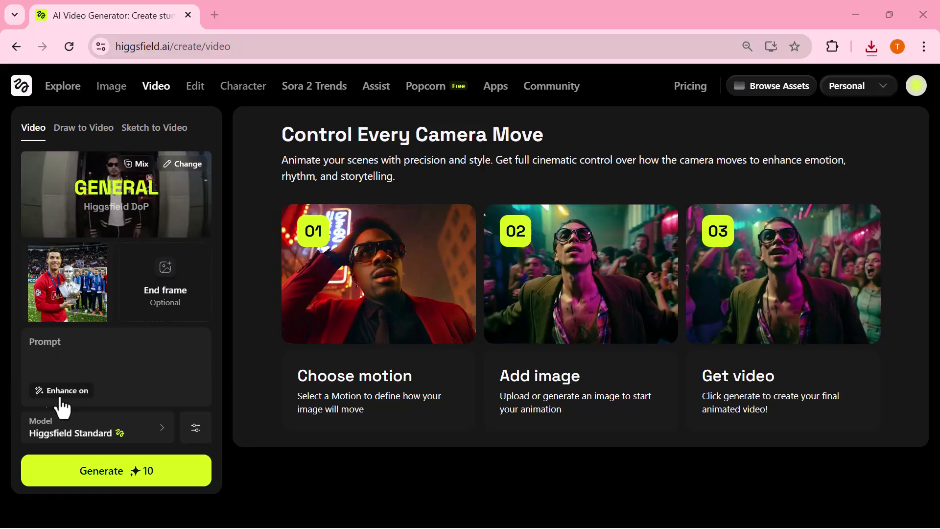
{"action": "left_click", "coordinate": [165, 429]}
{"action": "left_click", "coordinate": [159, 428]}
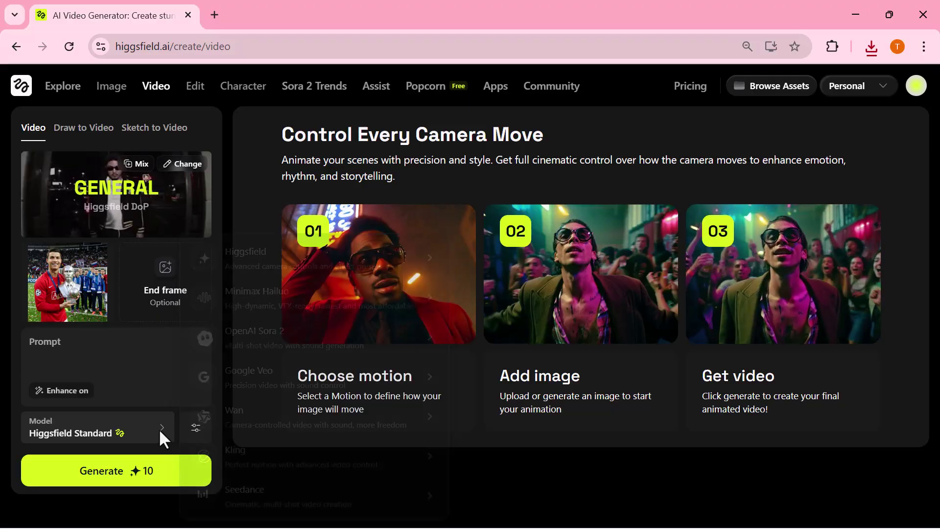
{"action": "left_click", "coordinate": [141, 470]}
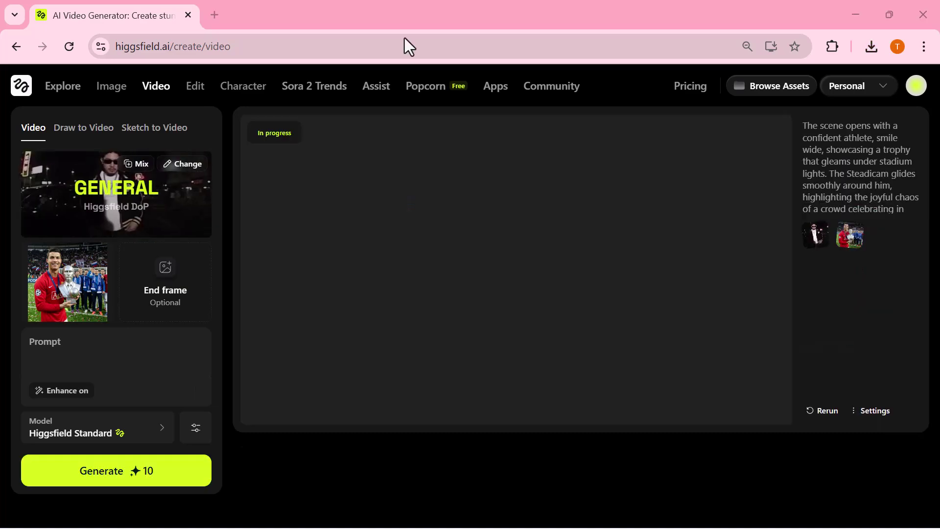
- Watch the trophy video fullscreen with a replay, then go back to the Image page
{"action": "left_click", "coordinate": [255, 398]}
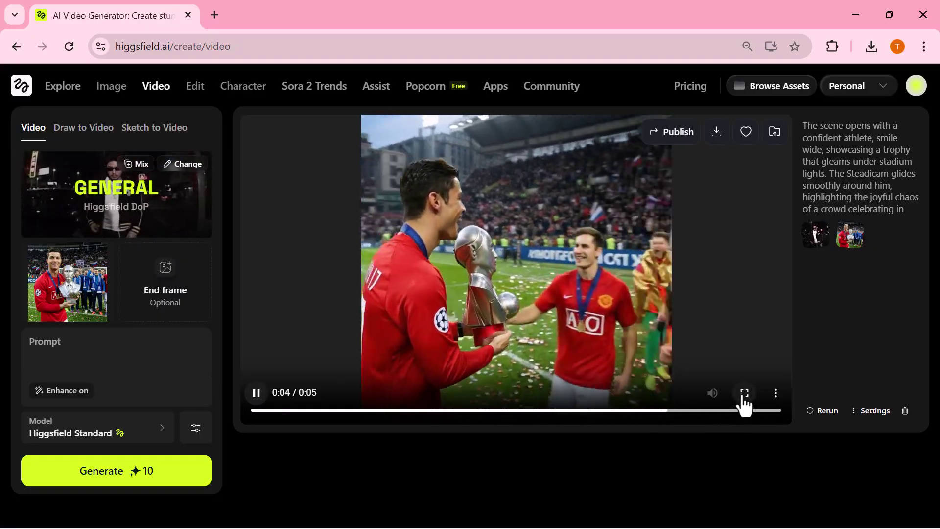
{"action": "left_click", "coordinate": [745, 394]}
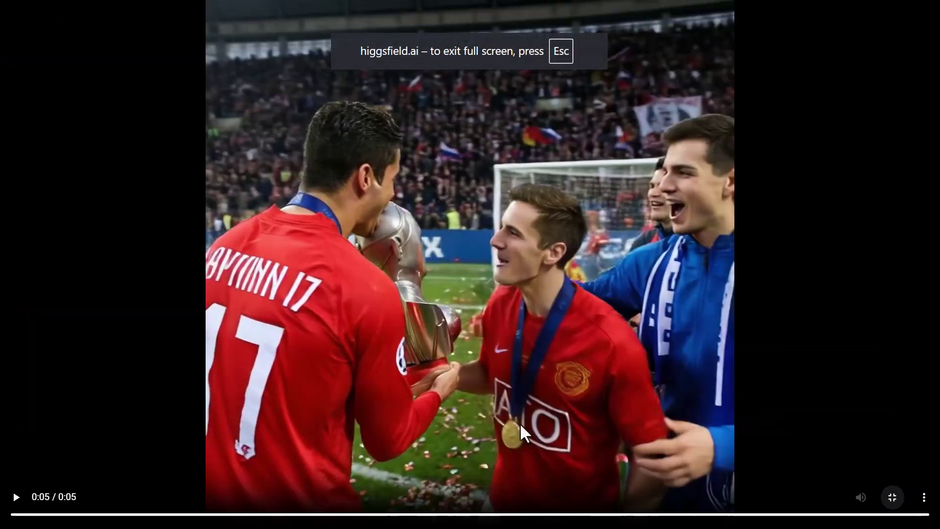
{"action": "left_click", "coordinate": [16, 497]}
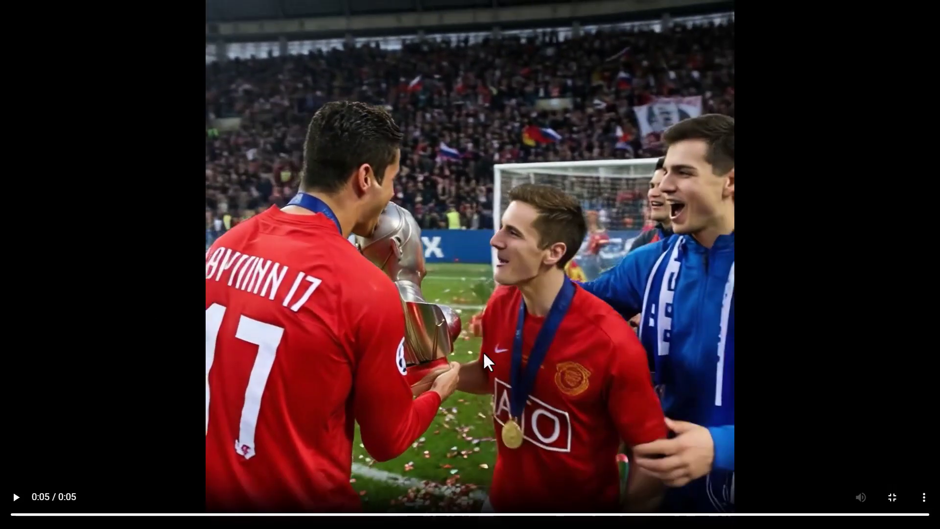
{"action": "left_click", "coordinate": [891, 499]}
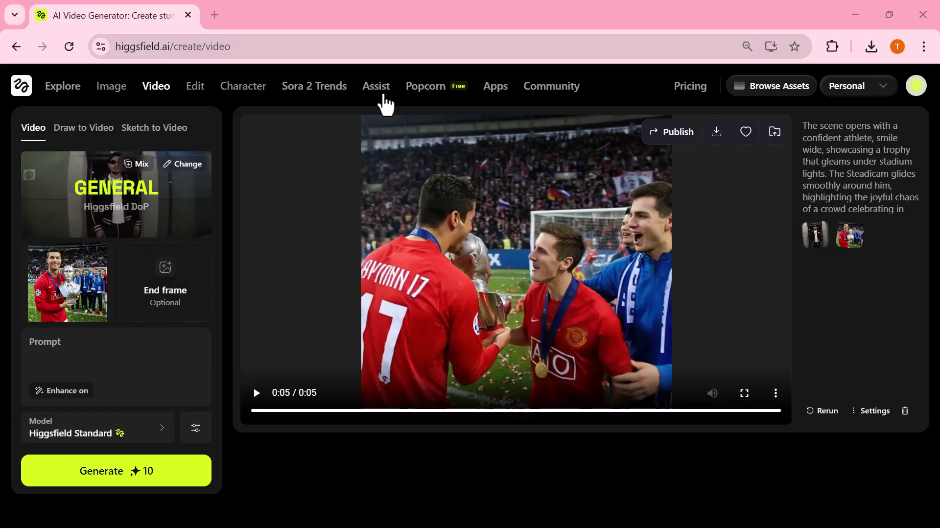
{"action": "left_click", "coordinate": [389, 158]}
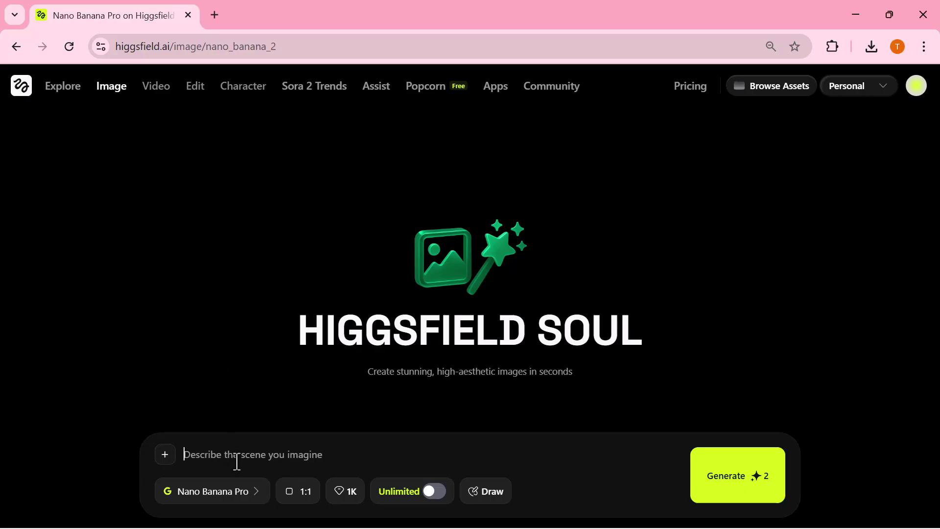
- Generate an Unlimited image of three men podcasting at a table under a neon studio sign
{"action": "type", "text": "Bizarre high-quality composite of Joe Rogan laughing across a table from Kim Jong Un smoking a cigar, with Daniel Radcliffe dressed as Harry Potter, all recording a podcast in a studio with a neon \"Joe Rogan Experience\" sign."}
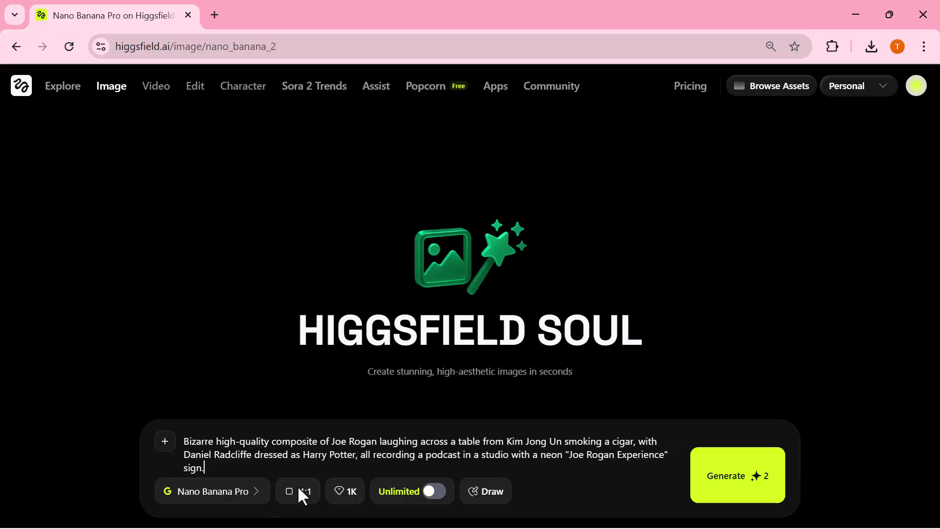
{"action": "left_click", "coordinate": [434, 491]}
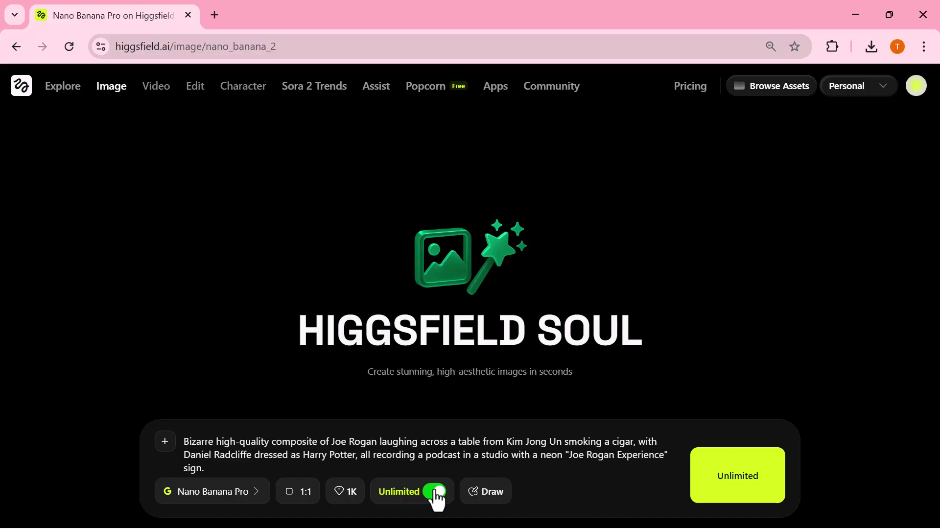
{"action": "left_click", "coordinate": [726, 476]}
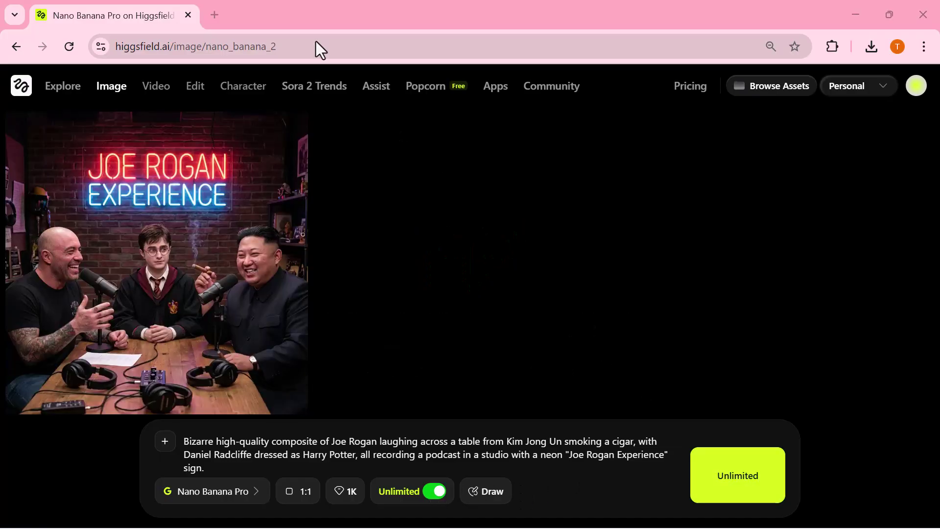
- View the podcast image full size, zoom in and back out, then close the viewer
{"action": "mouse_move", "coordinate": [198, 272]}
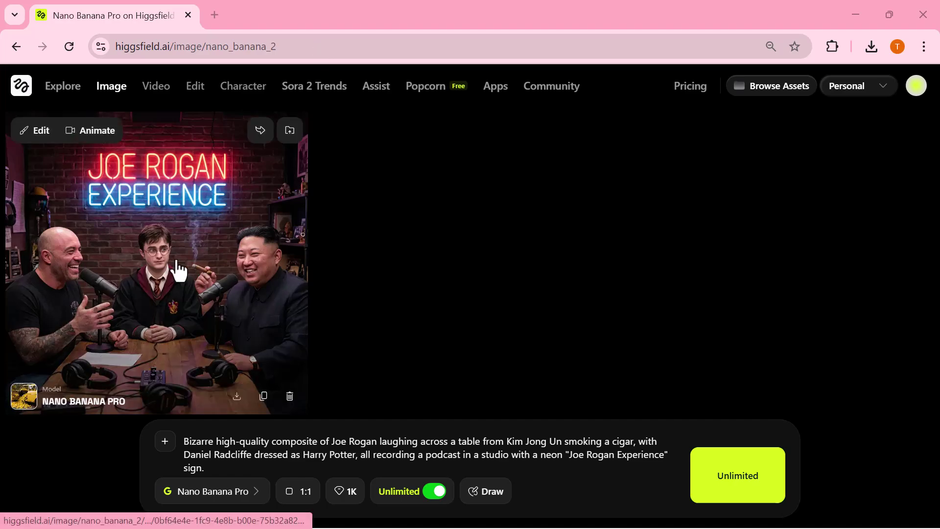
{"action": "left_click", "coordinate": [179, 269]}
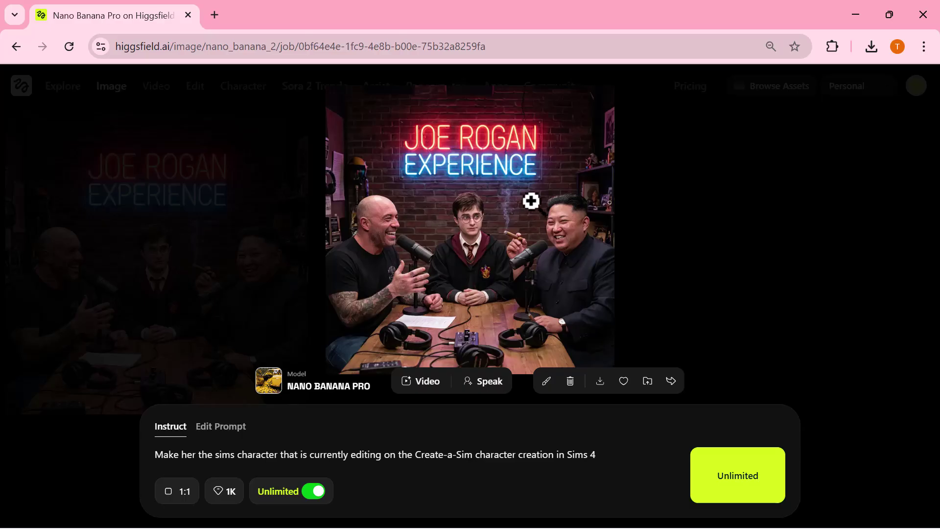
{"action": "left_click", "coordinate": [484, 214]}
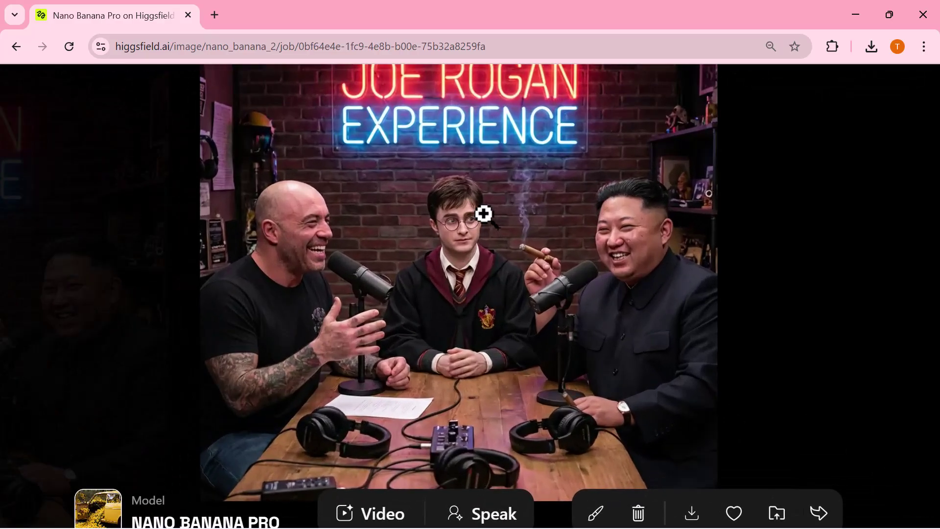
{"action": "left_click", "coordinate": [484, 214]}
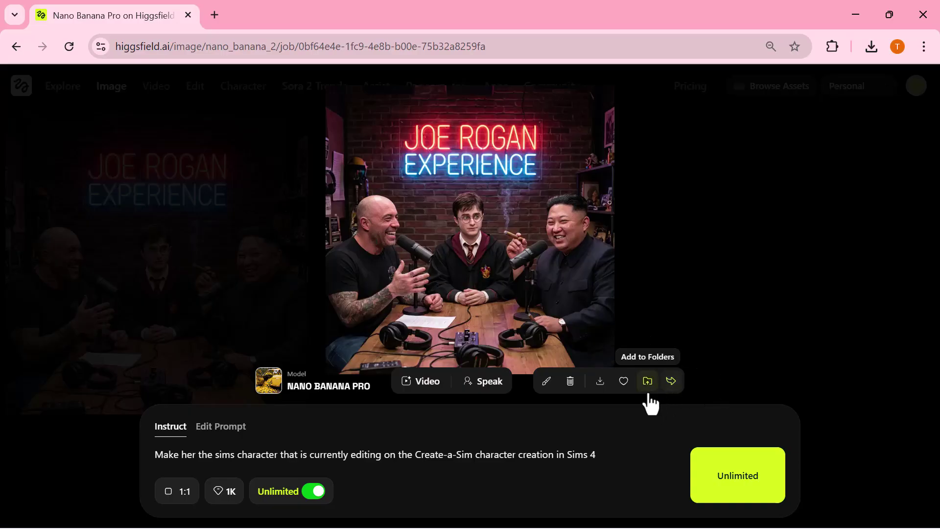
{"action": "left_click", "coordinate": [93, 179]}
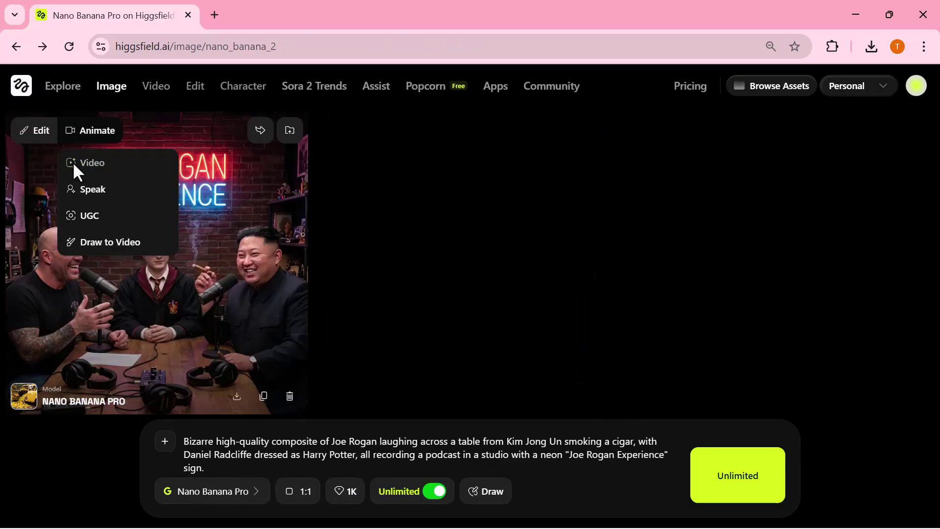
- Animate the podcast image into a 5-second video using it as the start frame
{"action": "left_click", "coordinate": [73, 162]}
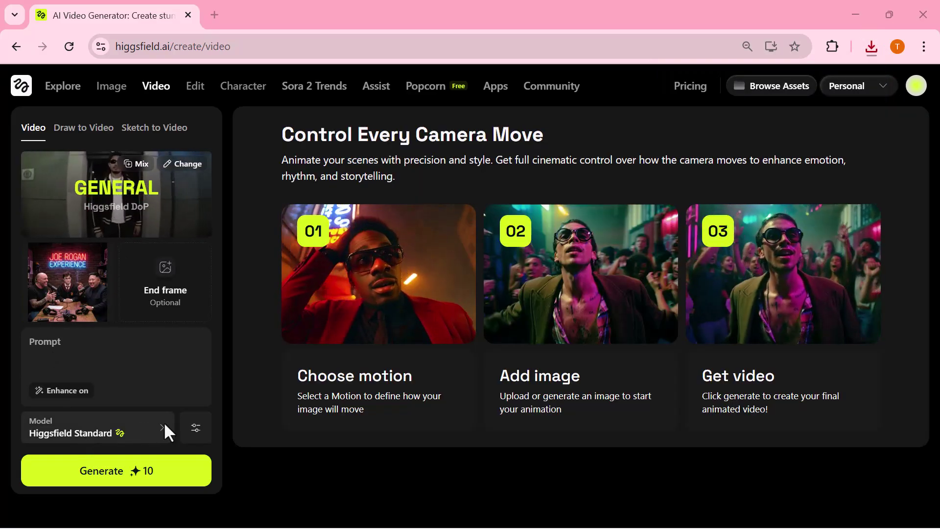
{"action": "left_click", "coordinate": [139, 471]}
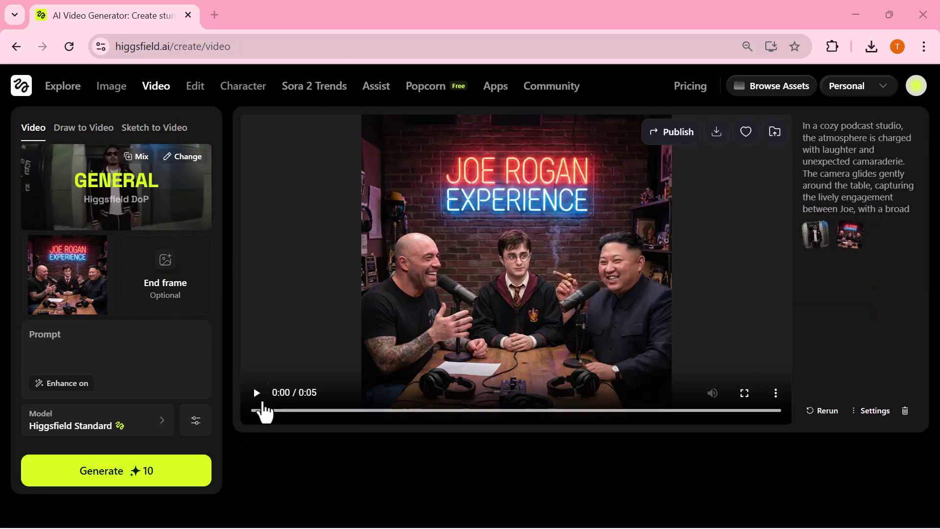
- Play the podcast video full screen from the start, then exit full screen
{"action": "left_click", "coordinate": [256, 393]}
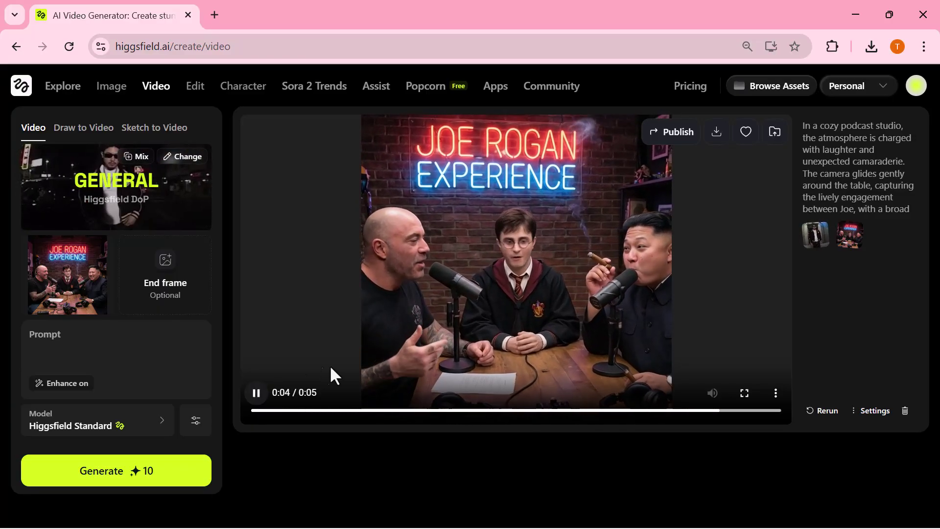
{"action": "left_click", "coordinate": [744, 393]}
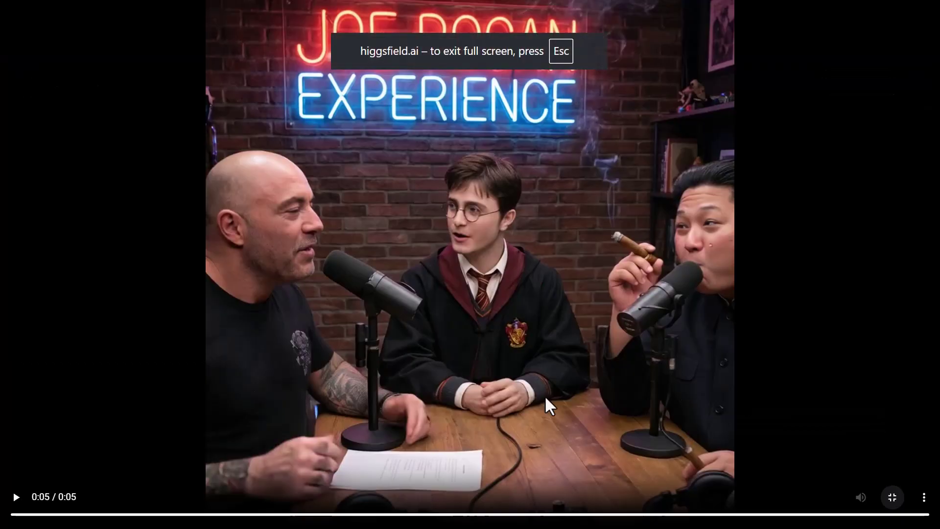
{"action": "left_click", "coordinate": [16, 504]}
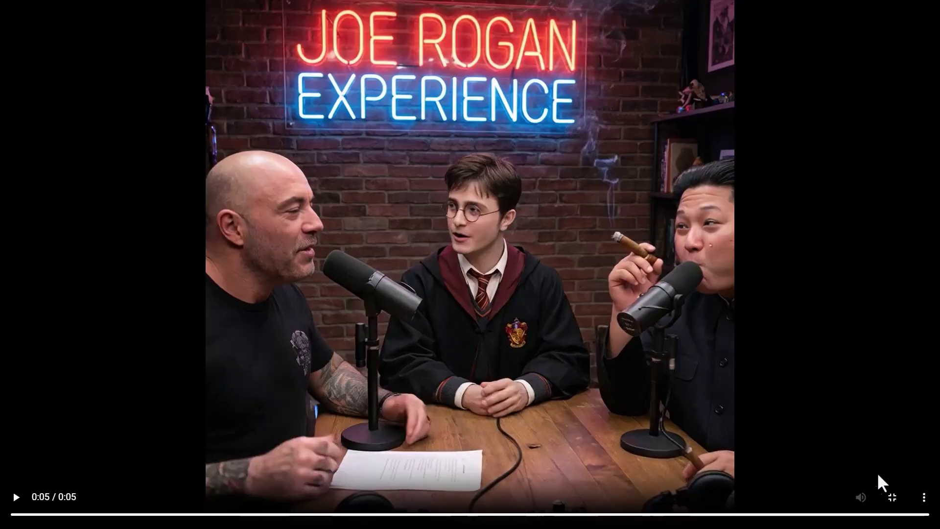
{"action": "left_click", "coordinate": [892, 497]}
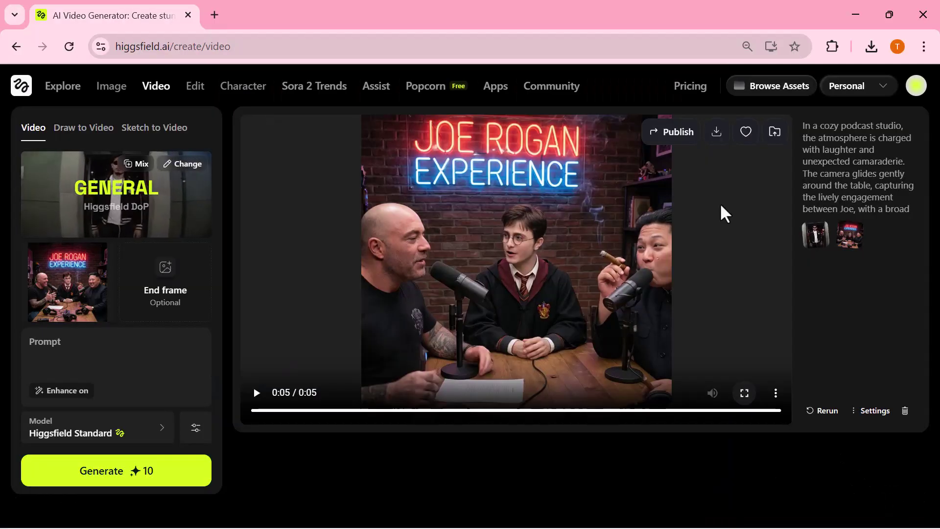
- Download the podcast video as an MP4 and return to the image generator
{"action": "left_click", "coordinate": [716, 132]}
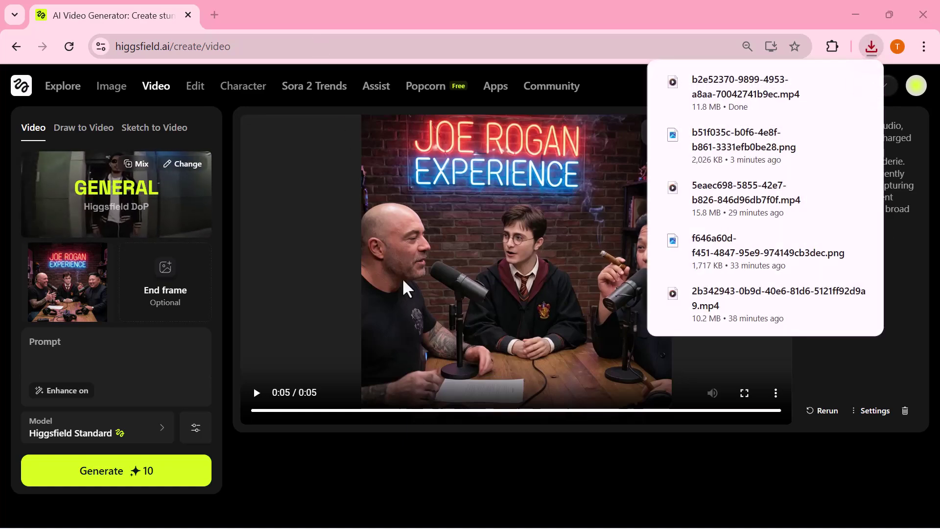
{"action": "left_click", "coordinate": [296, 260]}
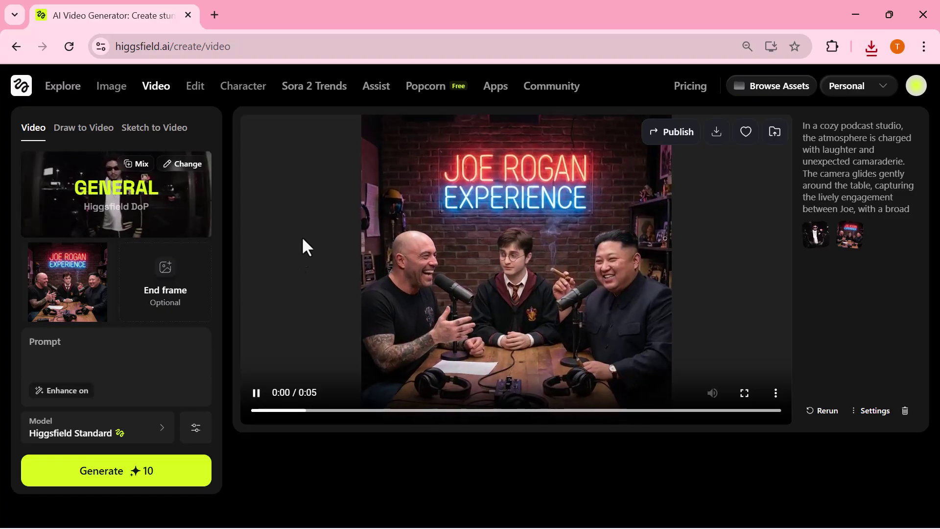
{"action": "key", "text": "alt+Left"}
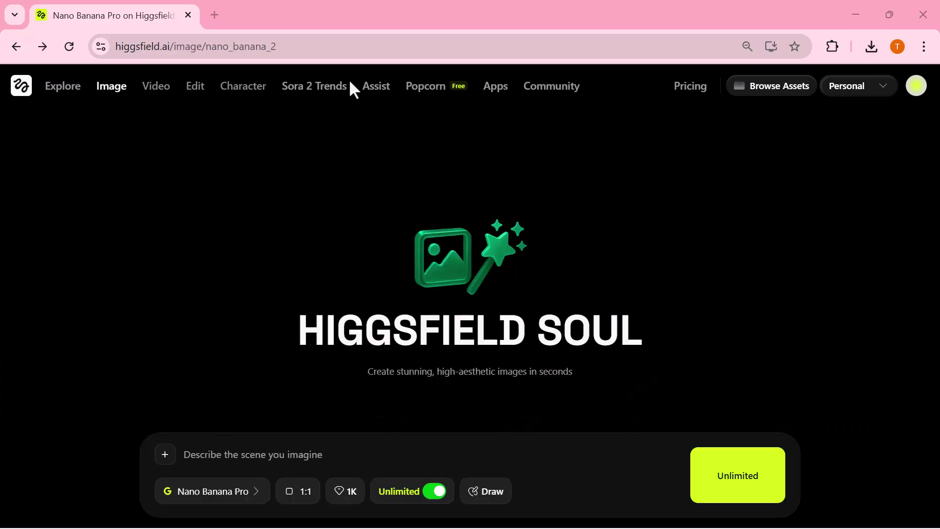
- Upload the boy photo and clothing image as references, paste the outfit prompt, and generate
{"action": "left_click", "coordinate": [165, 455]}
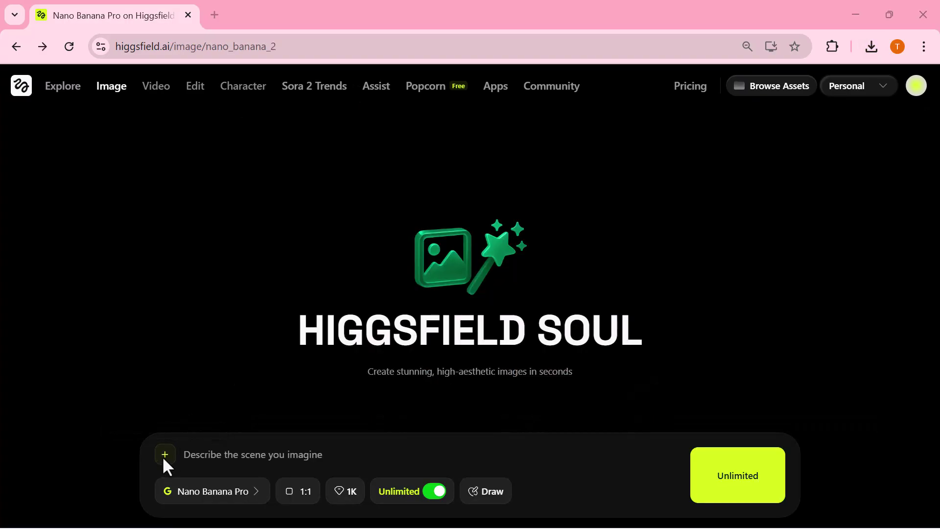
{"action": "left_click", "coordinate": [197, 165]}
{"action": "left_click", "coordinate": [278, 150], "text": "ctrl"}
{"action": "left_click", "coordinate": [815, 502]}
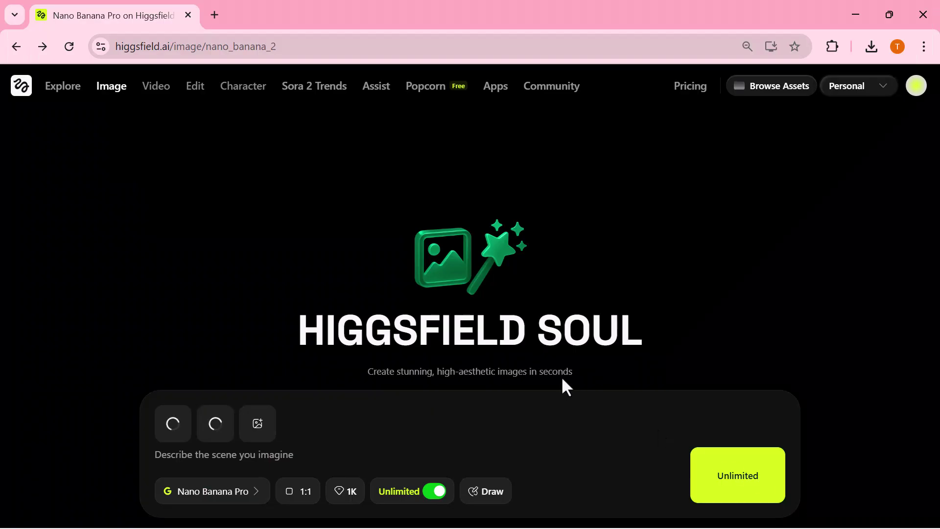
{"action": "type", "text": "Using the reference image  the boy is wearing all the items: white V-neck shirt, dark jeans, black cap, colorful jacket, brown backpack, blue sunglasses, beige hat on the bag, watch and ring. Photorealistic, sharp, stylish studio shot."}
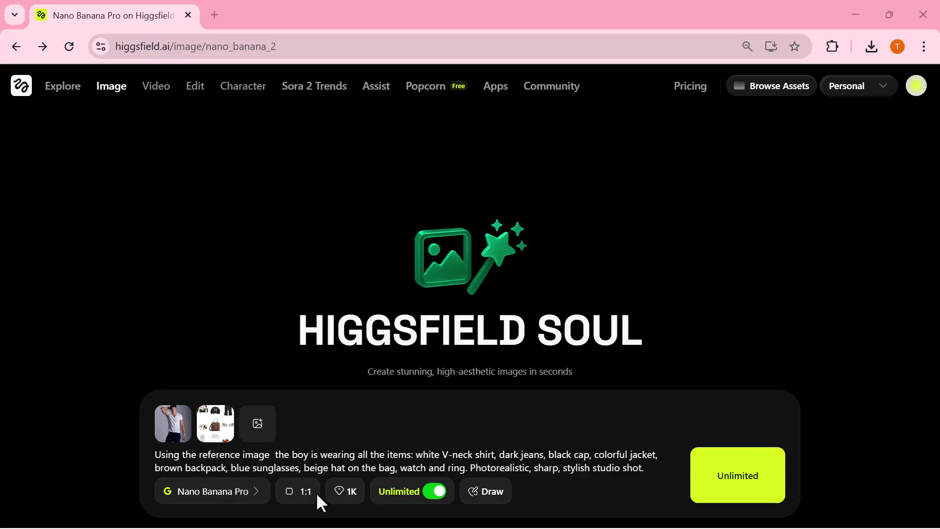
{"action": "left_click", "coordinate": [751, 473]}
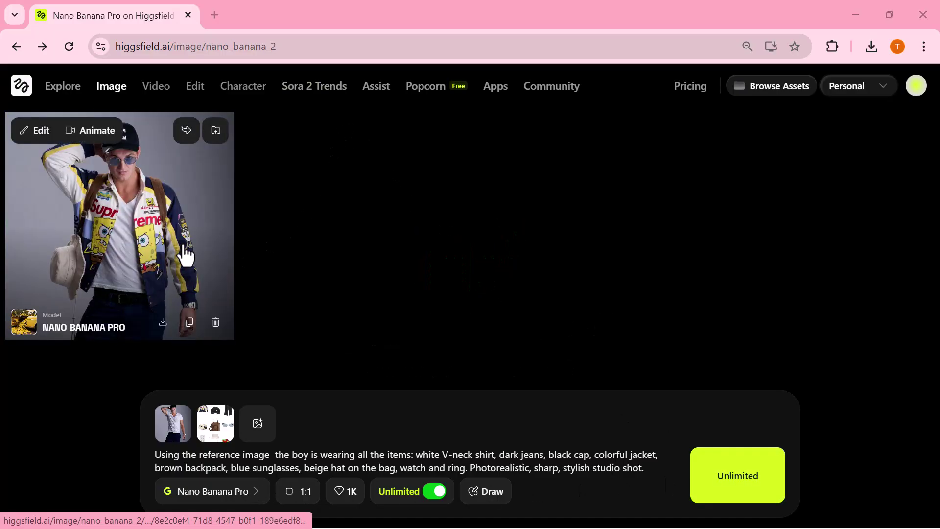
- Inspect the generated outfit image enlarged, then close the viewer
{"action": "left_click", "coordinate": [184, 255]}
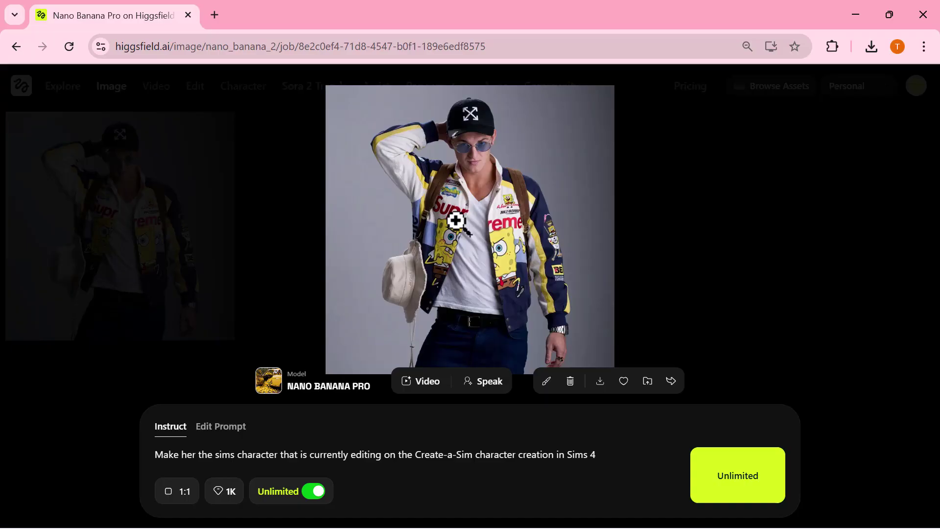
{"action": "scroll", "coordinate": [459, 242], "scroll_direction": "up", "scroll_amount": 3}
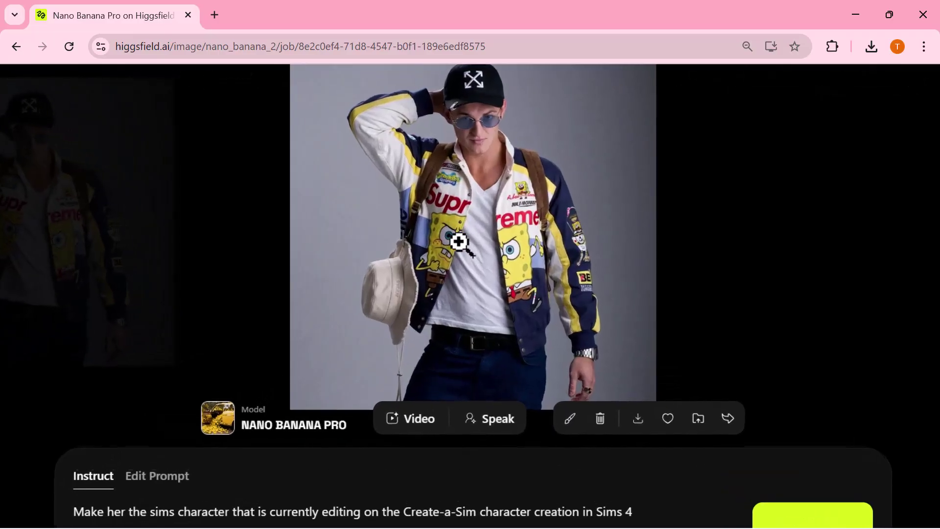
{"action": "scroll", "coordinate": [459, 241], "scroll_direction": "down", "scroll_amount": 3}
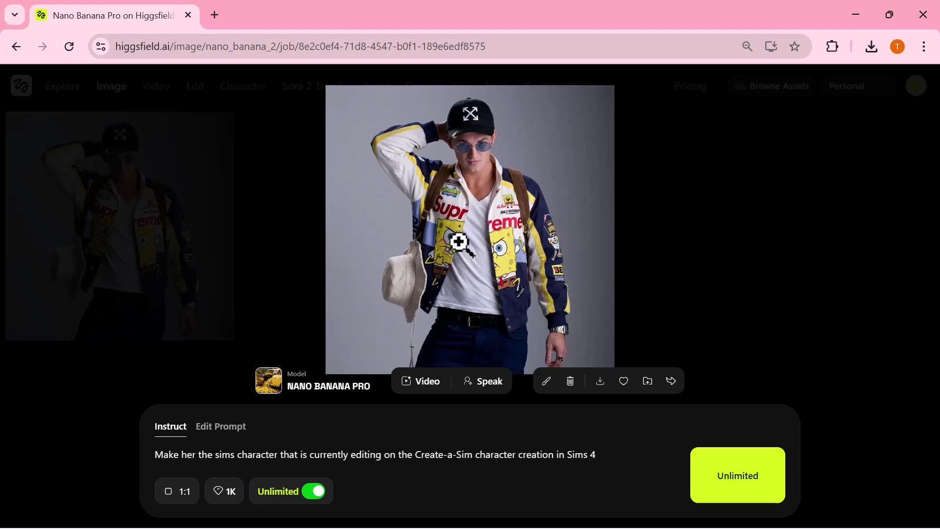
{"action": "left_click", "coordinate": [225, 281]}
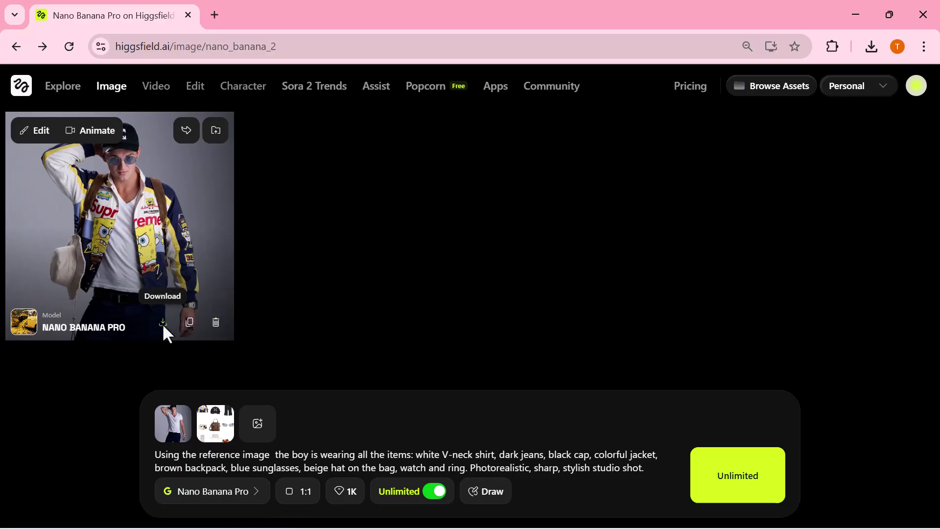
- Download the outfit image as a PNG and move on to the Explore page
{"action": "left_click", "coordinate": [162, 323]}
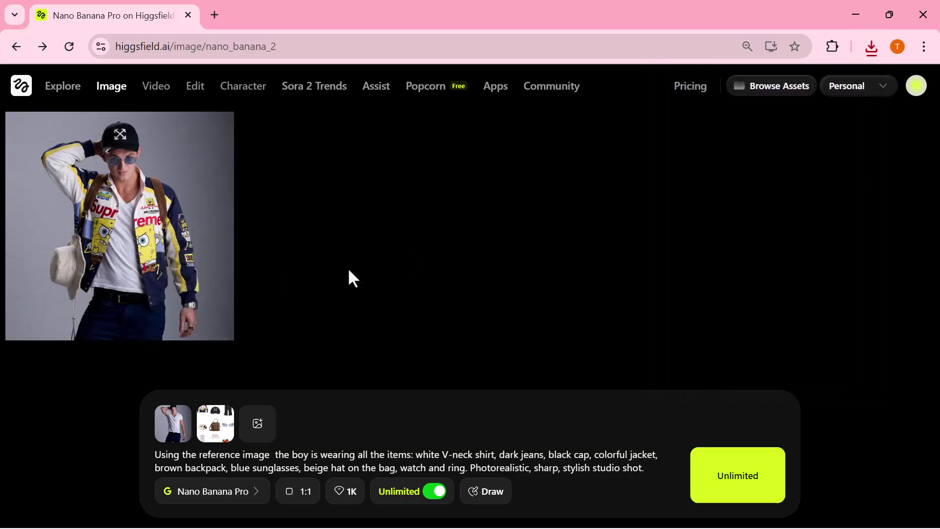
{"action": "key", "text": "alt+Right"}
{"action": "scroll", "coordinate": [395, 264], "scroll_direction": "down", "scroll_amount": 2}
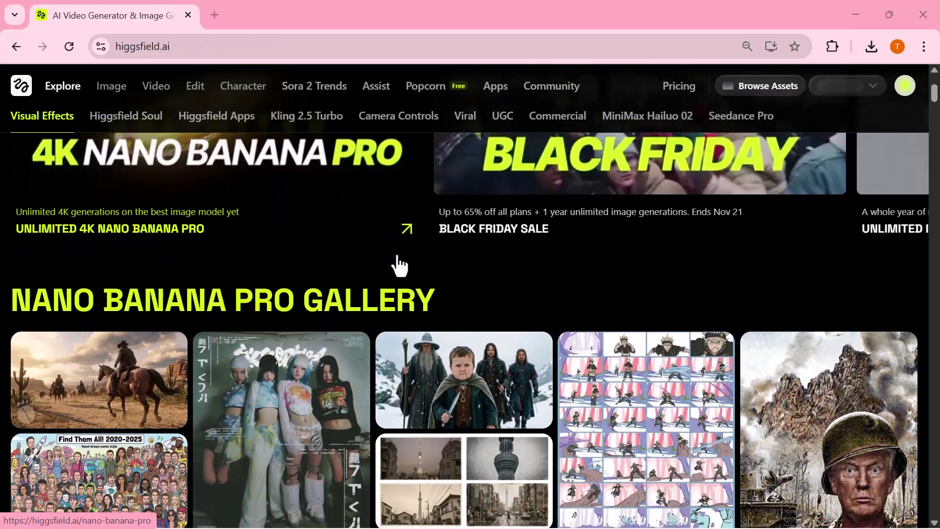
{"action": "left_click", "coordinate": [317, 304]}
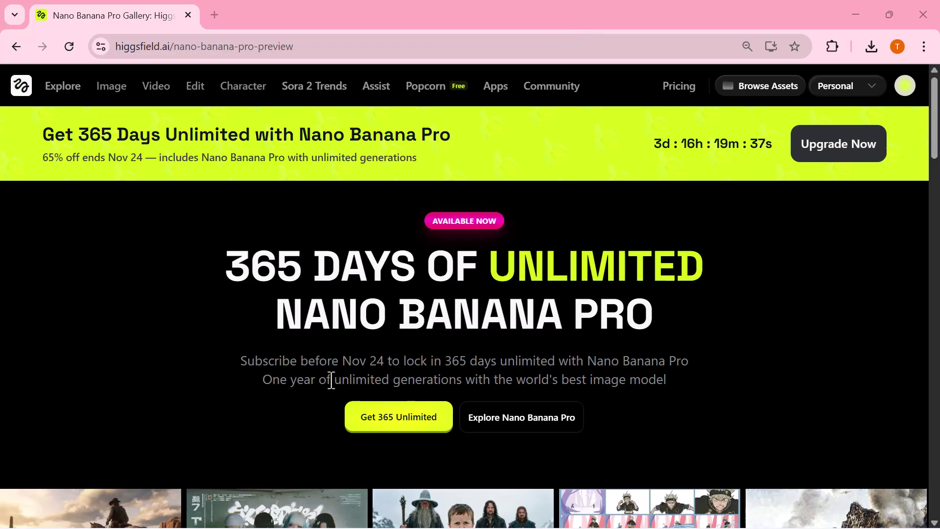
{"action": "scroll", "coordinate": [331, 380], "scroll_direction": "up", "scroll_amount": 3}
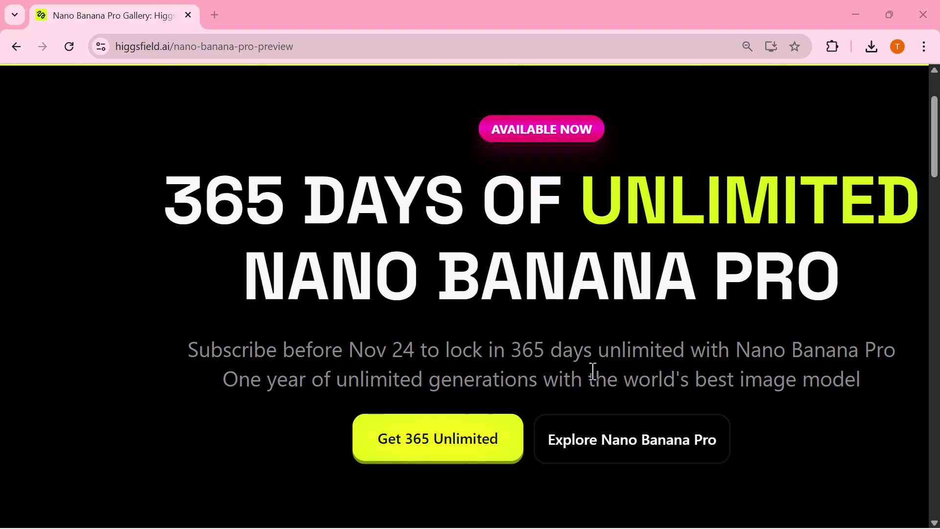
{"action": "scroll", "coordinate": [625, 394], "scroll_direction": "down", "scroll_amount": 3}
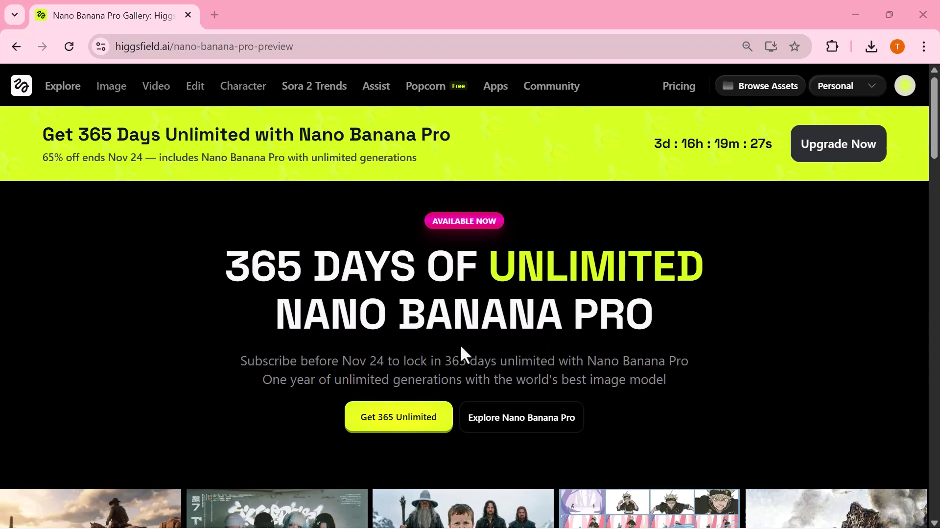
{"action": "scroll", "coordinate": [460, 345], "scroll_direction": "down", "scroll_amount": 2}
{"action": "scroll", "coordinate": [461, 347], "scroll_direction": "up", "scroll_amount": 1}
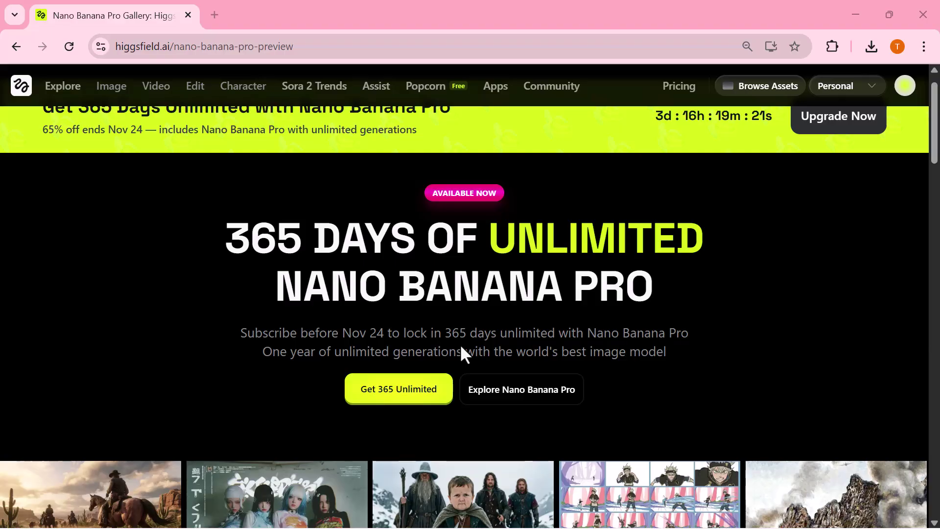
{"action": "scroll", "coordinate": [460, 344], "scroll_direction": "up", "scroll_amount": 1}
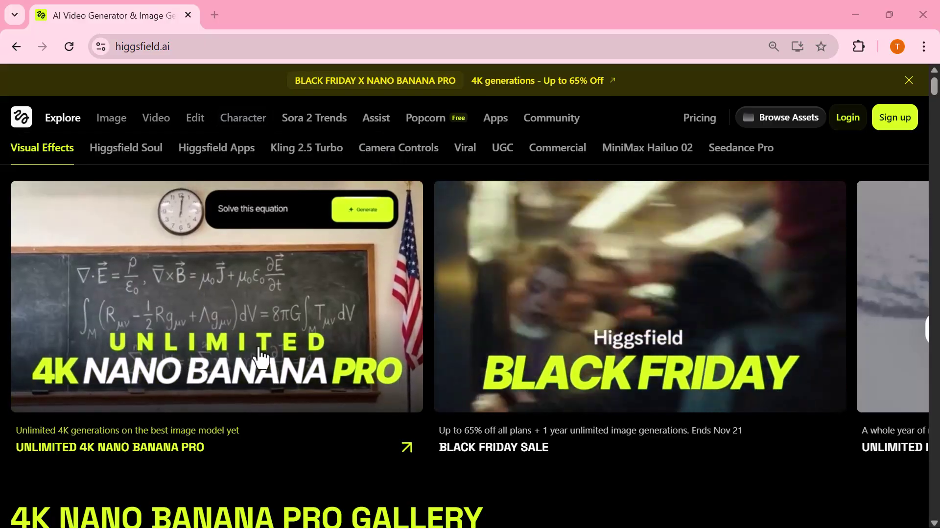
{"action": "scroll", "coordinate": [283, 355], "scroll_direction": "down", "scroll_amount": 2}
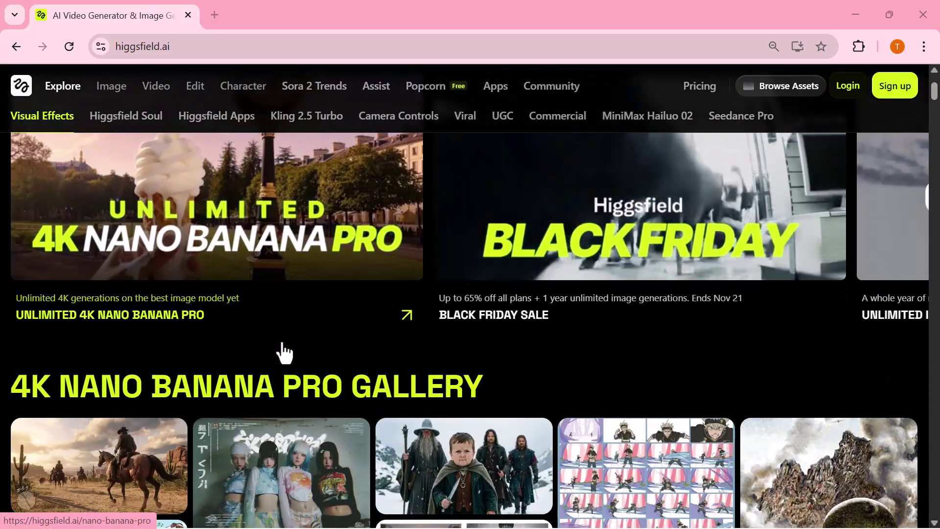
{"action": "scroll", "coordinate": [283, 352], "scroll_direction": "down", "scroll_amount": 3}
{"action": "scroll", "coordinate": [284, 353], "scroll_direction": "down", "scroll_amount": 2}
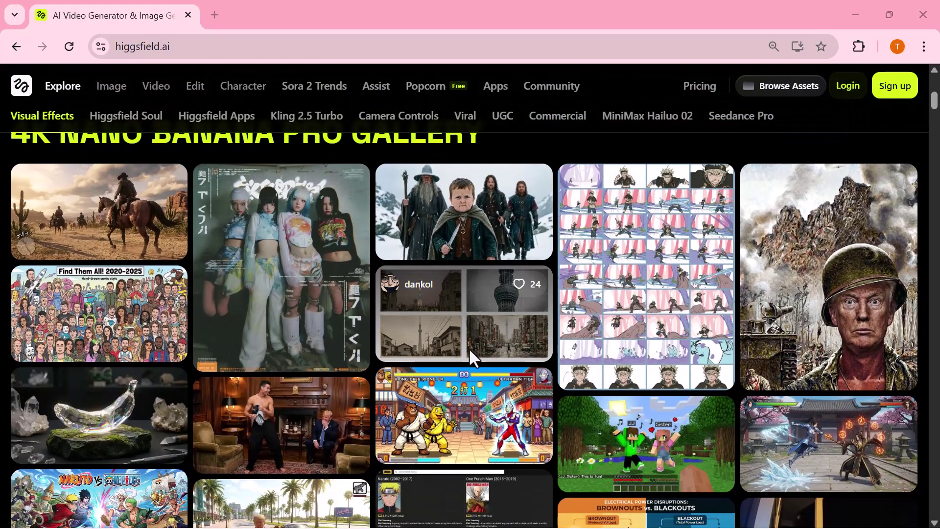
{"action": "scroll", "coordinate": [469, 348], "scroll_direction": "down", "scroll_amount": 3}
{"action": "scroll", "coordinate": [469, 348], "scroll_direction": "down", "scroll_amount": 1}
{"action": "scroll", "coordinate": [469, 348], "scroll_direction": "down", "scroll_amount": 3}
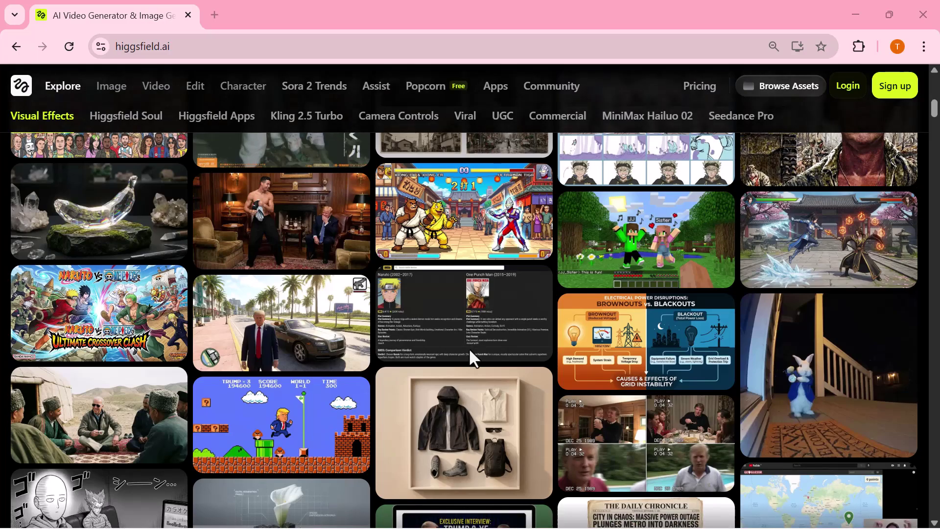
{"action": "scroll", "coordinate": [469, 349], "scroll_direction": "down", "scroll_amount": 5}
{"action": "scroll", "coordinate": [468, 348], "scroll_direction": "down", "scroll_amount": 8}
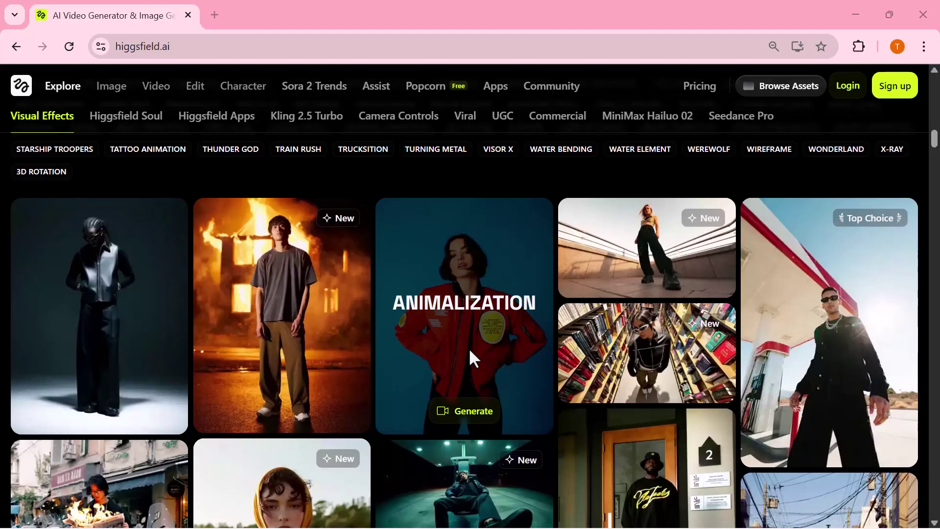
{"action": "scroll", "coordinate": [469, 347], "scroll_direction": "down", "scroll_amount": 5}
{"action": "scroll", "coordinate": [469, 347], "scroll_direction": "down", "scroll_amount": 5}
{"action": "scroll", "coordinate": [468, 348], "scroll_direction": "down", "scroll_amount": 10}
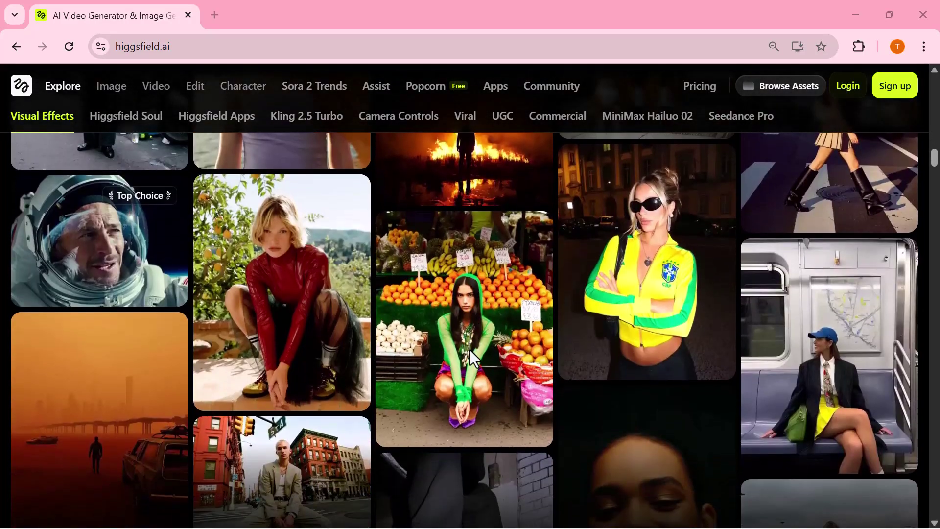
{"action": "scroll", "coordinate": [469, 347], "scroll_direction": "down", "scroll_amount": 5}
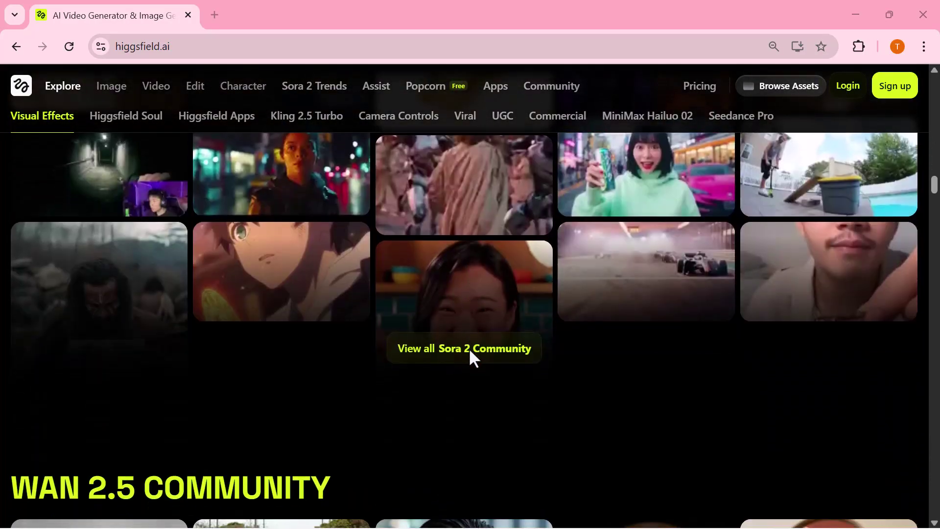
{"action": "scroll", "coordinate": [468, 348], "scroll_direction": "down", "scroll_amount": 4}
{"action": "scroll", "coordinate": [468, 348], "scroll_direction": "down", "scroll_amount": 10}
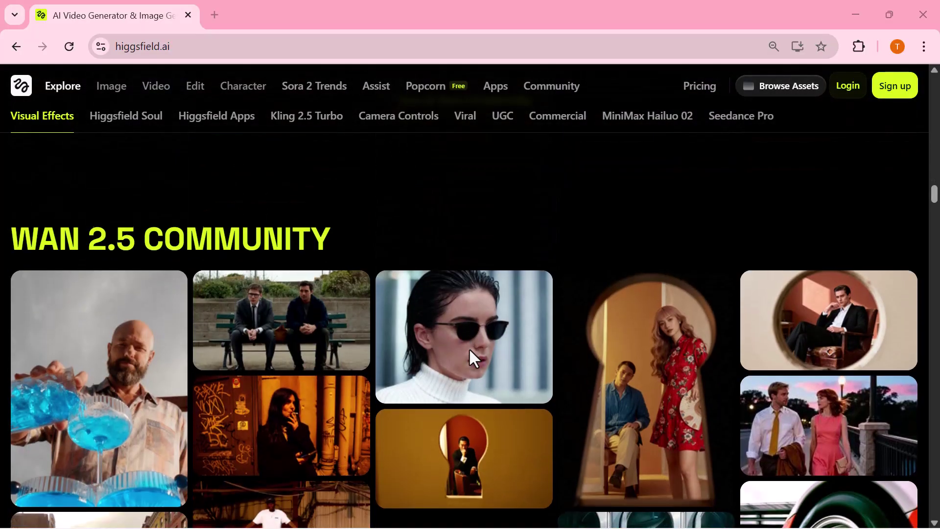
{"action": "scroll", "coordinate": [468, 348], "scroll_direction": "down", "scroll_amount": 4}
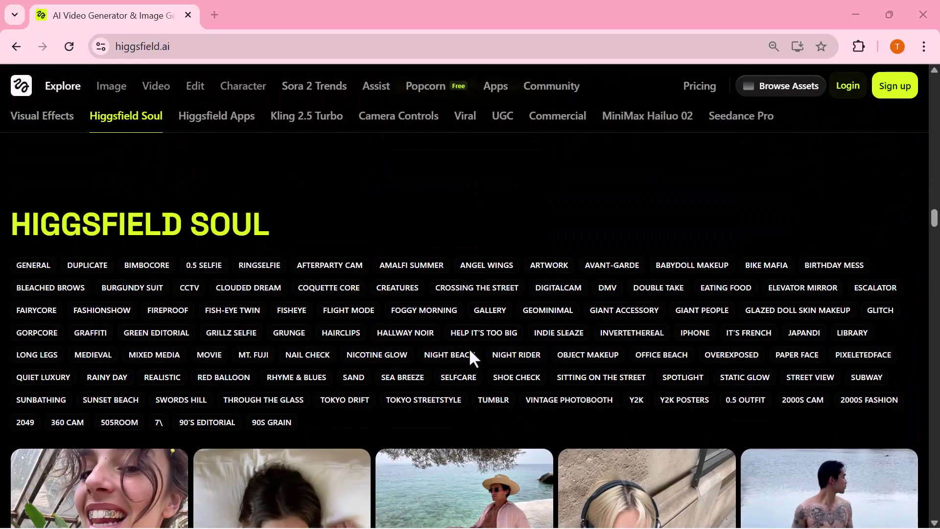
{"action": "scroll", "coordinate": [468, 347], "scroll_direction": "up", "scroll_amount": 20}
{"action": "scroll", "coordinate": [469, 347], "scroll_direction": "up", "scroll_amount": 20}
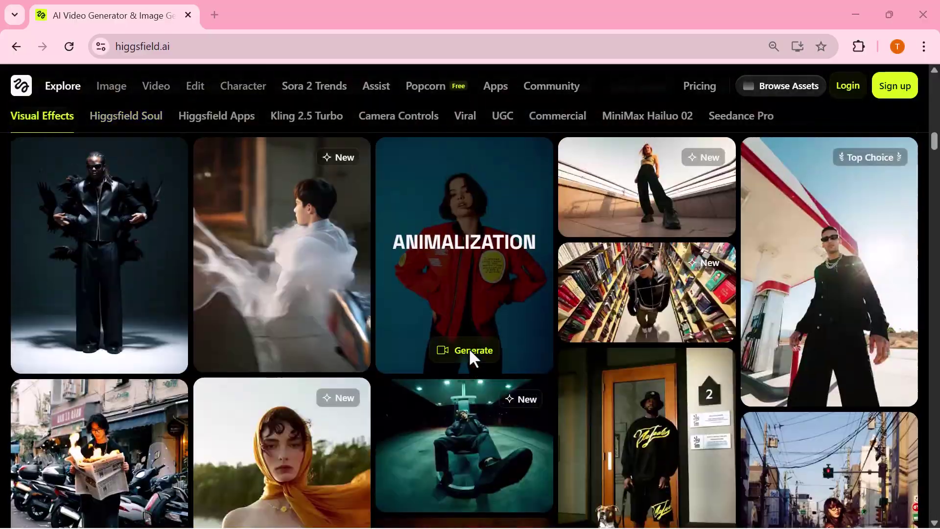